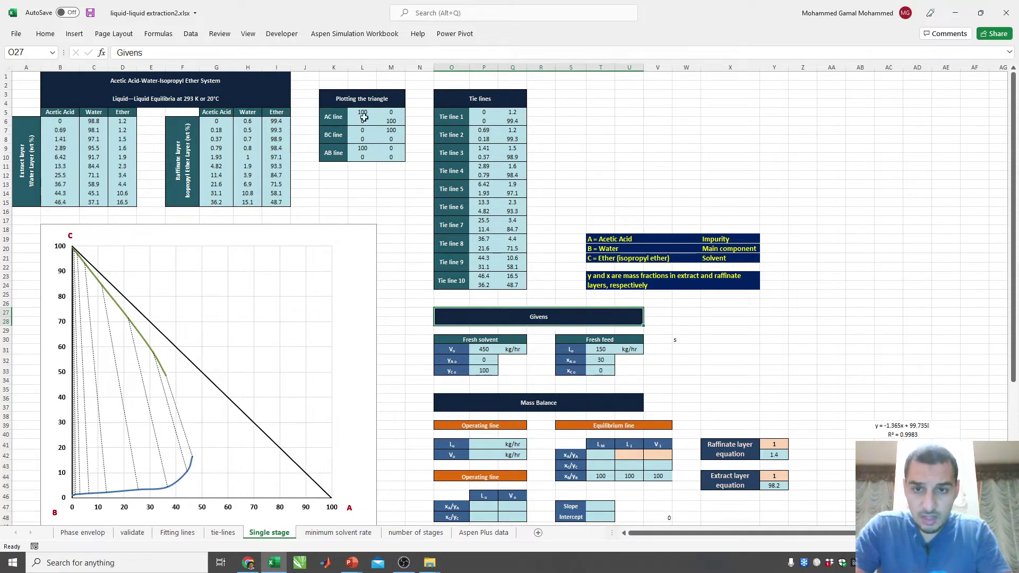
# - Review the tie-line table and the flow rates and compositions of the fresh solvent and fresh feed in the Givens section
pyautogui.moveTo(503, 106); pyautogui.dragTo(480, 285)
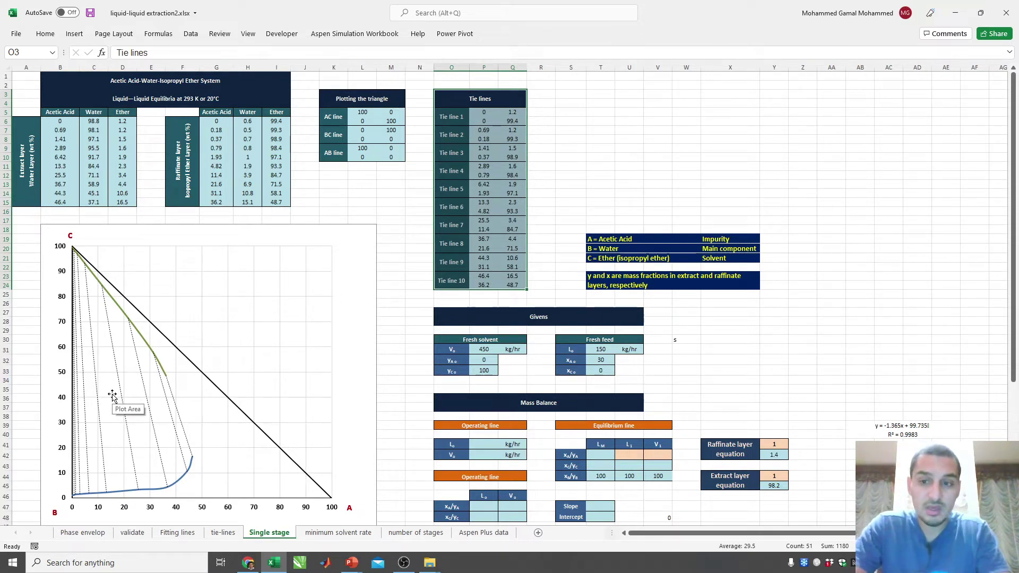
pyautogui.scroll(-5, 517, 333)
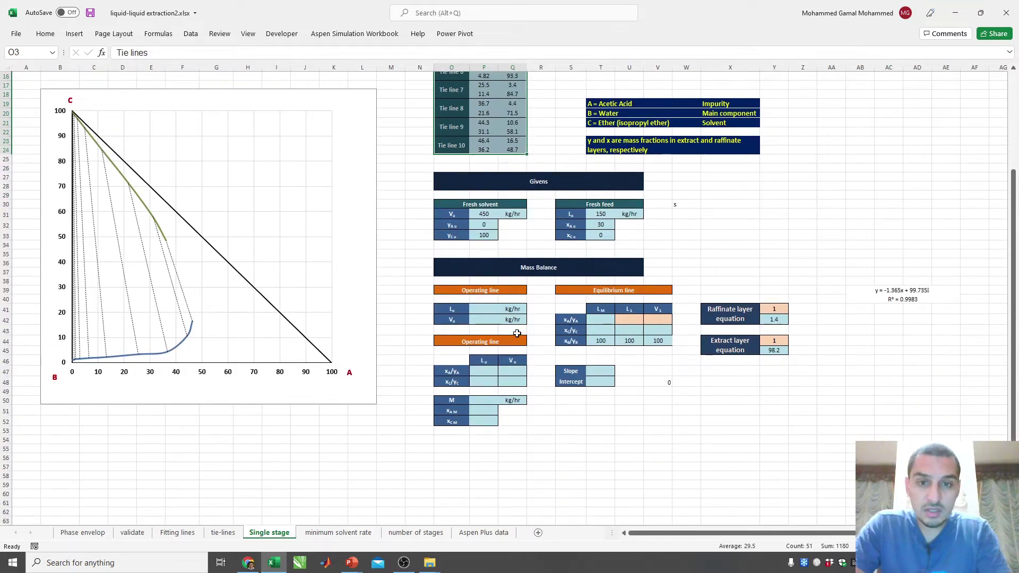
pyautogui.scroll(4, 517, 334)
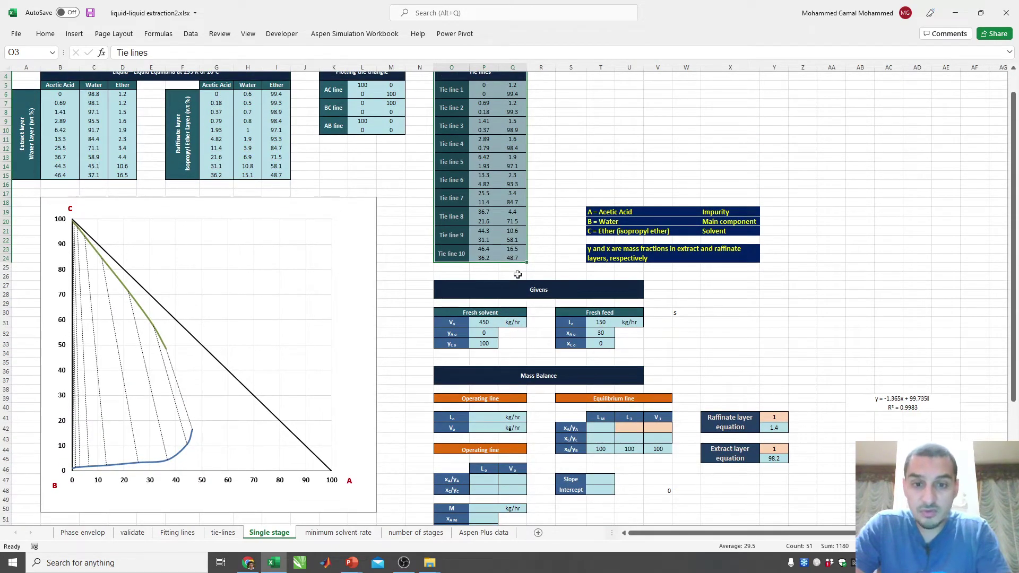
pyautogui.click(511, 312)
pyautogui.scroll(-4, 512, 310)
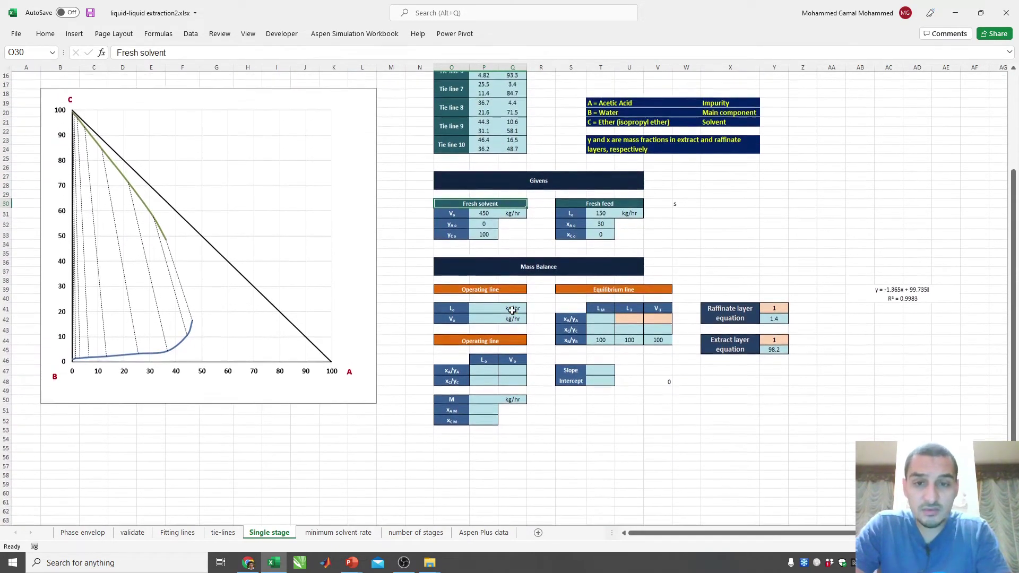
pyautogui.click(487, 213)
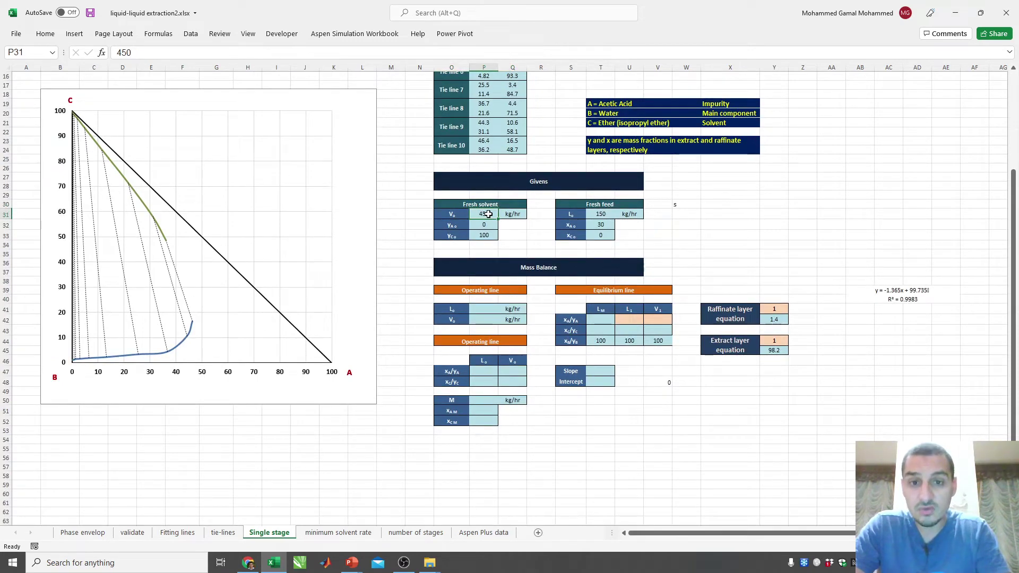
pyautogui.moveTo(484, 235)
pyautogui.mouseDown()
pyautogui.moveTo(461, 234)
pyautogui.moveTo(476, 242)
pyautogui.mouseUp()
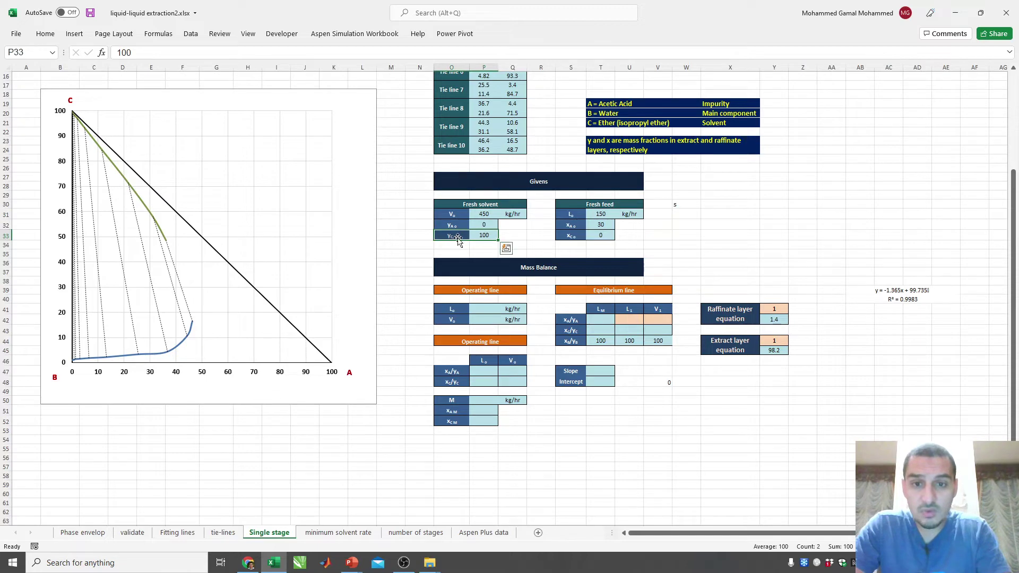
pyautogui.moveTo(597, 214); pyautogui.dragTo(569, 213)
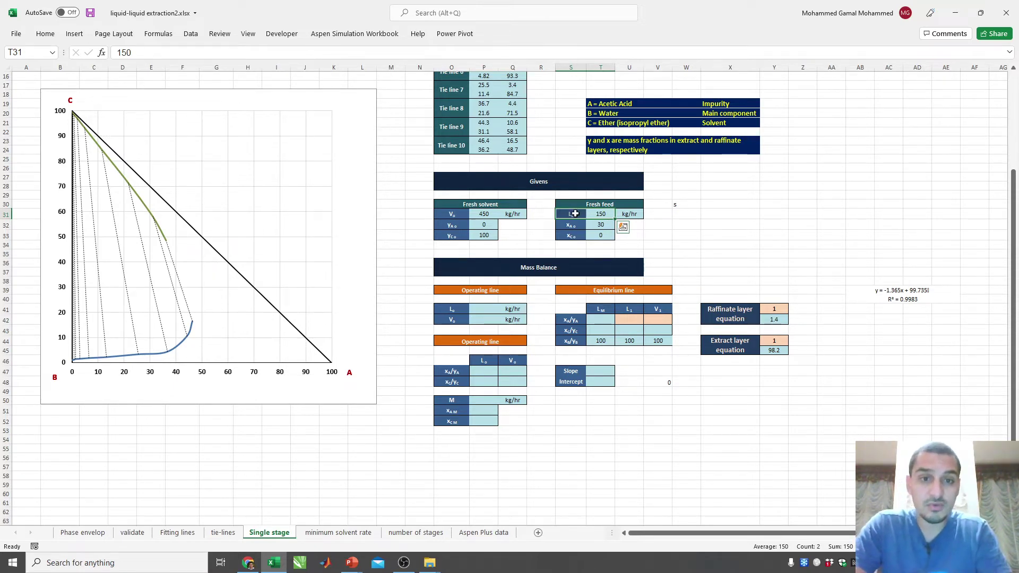
pyautogui.click(600, 224)
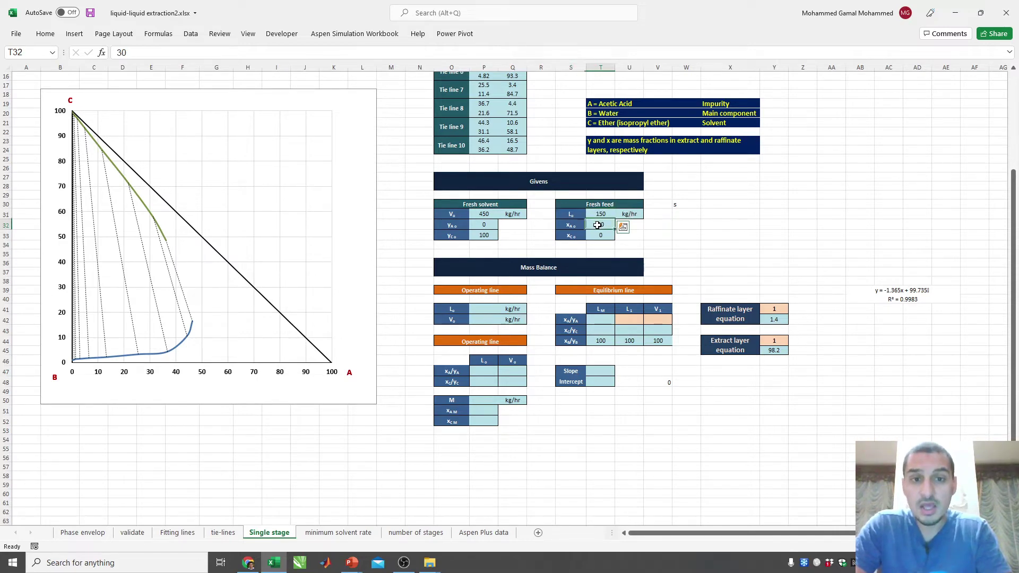
pyautogui.moveTo(564, 223); pyautogui.dragTo(606, 226)
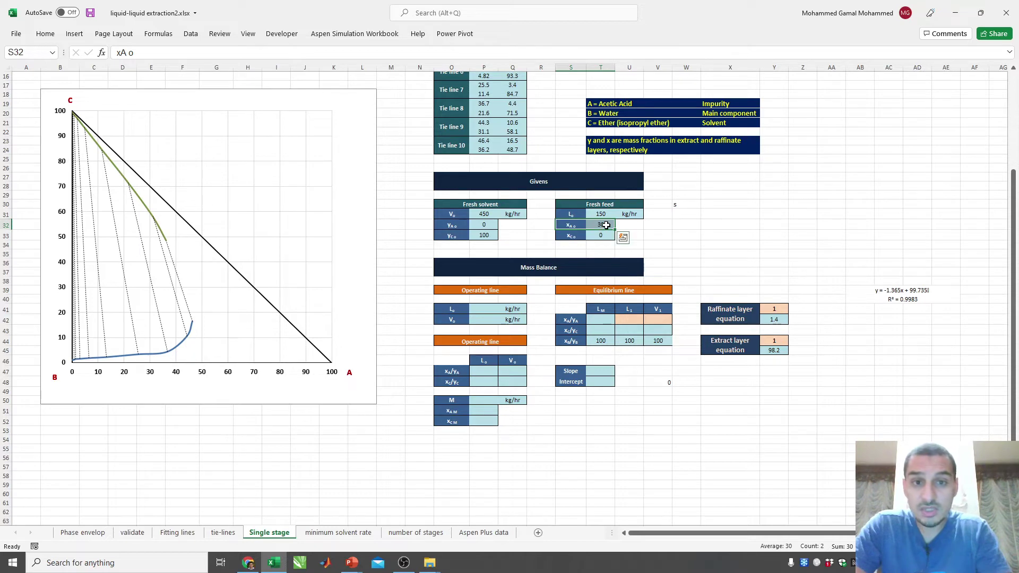
pyautogui.moveTo(603, 235); pyautogui.dragTo(573, 235)
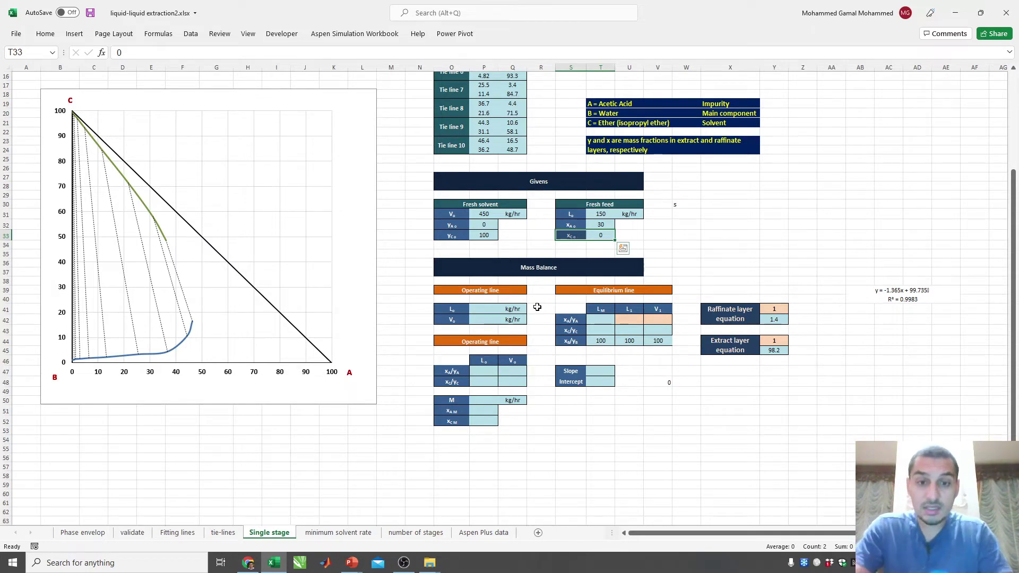
# - Inspect the formulas behind the raffinate layer equation in Y42 and the extract layer equation in Y45
pyautogui.doubleClick(785, 318)
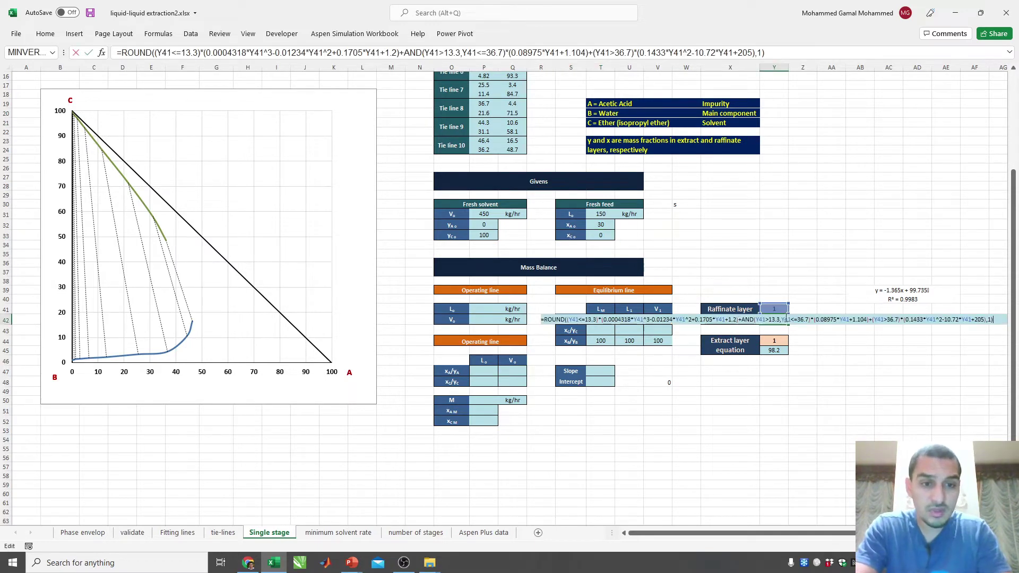
pyautogui.press('Escape')
pyautogui.press('Down')
pyautogui.press('Down')
pyautogui.press('Down')
pyautogui.press('F2')
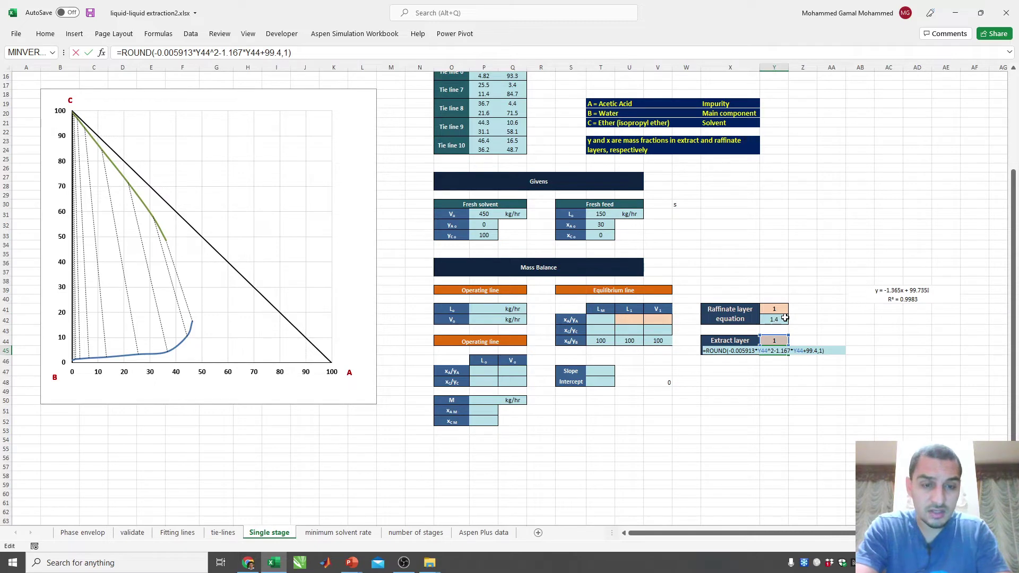
pyautogui.press('Escape')
# - Link the operating line's Lo value in P41 to the fresh feed flow rate in T31
pyautogui.press('Left')
pyautogui.press('Left')
pyautogui.press('Left')
pyautogui.press('Left')
pyautogui.press('Left')
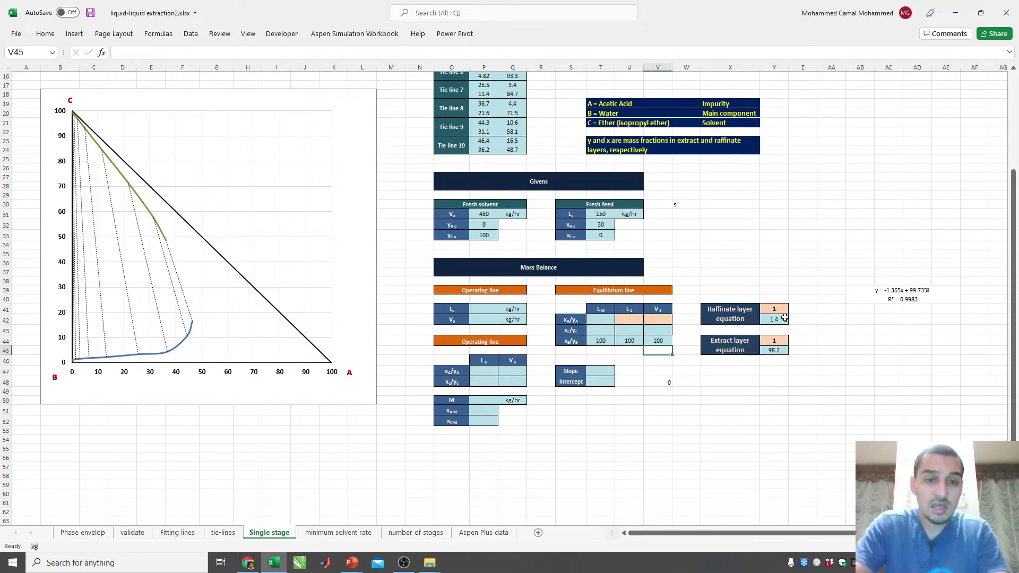
pyautogui.press('Left')
pyautogui.press('Left')
pyautogui.press('Left')
pyautogui.press('Left')
pyautogui.press('Up')
pyautogui.press('Up')
pyautogui.press('Up')
pyautogui.press('Up')
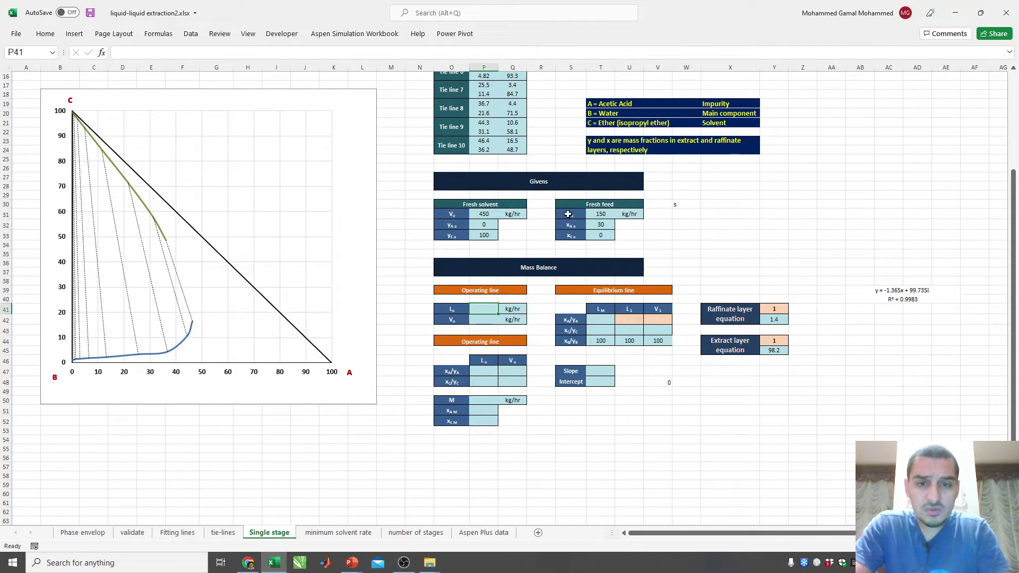
pyautogui.write('=')
pyautogui.press('Right')
pyautogui.press('Up')
pyautogui.press('Up')
pyautogui.press('Up')
pyautogui.press('Up')
pyautogui.press('Up')
pyautogui.press('Up')
pyautogui.press('Right')
pyautogui.press('Right')
pyautogui.press('Right')
pyautogui.press('Right')
pyautogui.press('Right')
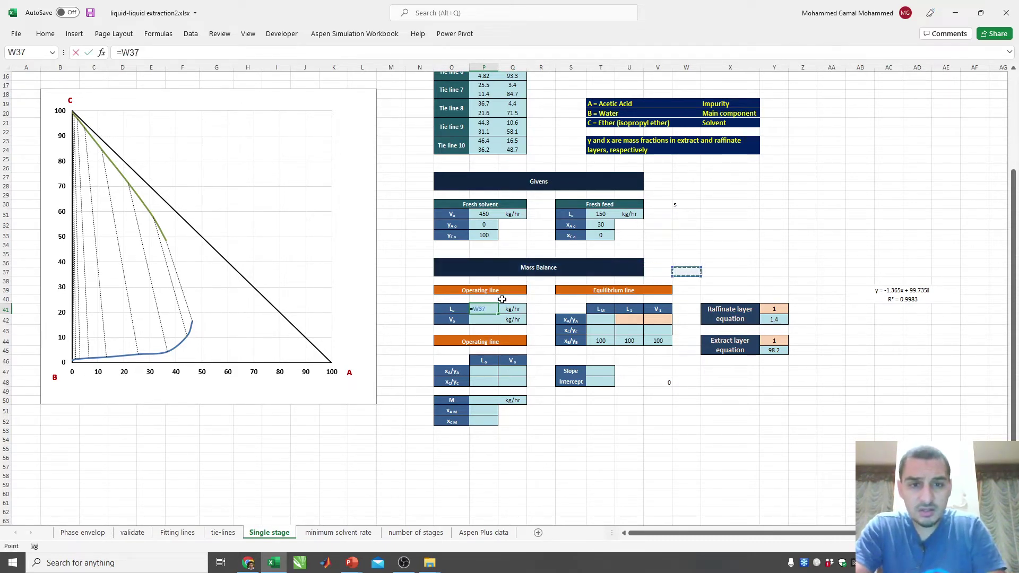
pyautogui.press('Left')
pyautogui.press('Left')
pyautogui.press('Up')
pyautogui.press('Up')
pyautogui.press('Up')
pyautogui.press('Up')
pyautogui.press('Return')
# - Link the operating line's Vo value in P42 to the fresh solvent flow rate in P31
pyautogui.write('=')
pyautogui.press('Up')
pyautogui.press('Up')
pyautogui.press('Up')
pyautogui.press('Up')
pyautogui.press('Up')
pyautogui.press('Up')
pyautogui.press('Up')
pyautogui.press('Up')
pyautogui.press('Up')
pyautogui.press('Up')
pyautogui.press('Up')
pyautogui.press('Up')
pyautogui.press('Up')
pyautogui.press('Up')
pyautogui.press('Up')
pyautogui.press('Up')
pyautogui.press('Down')
pyautogui.press('Down')
pyautogui.press('Down')
pyautogui.press('Down')
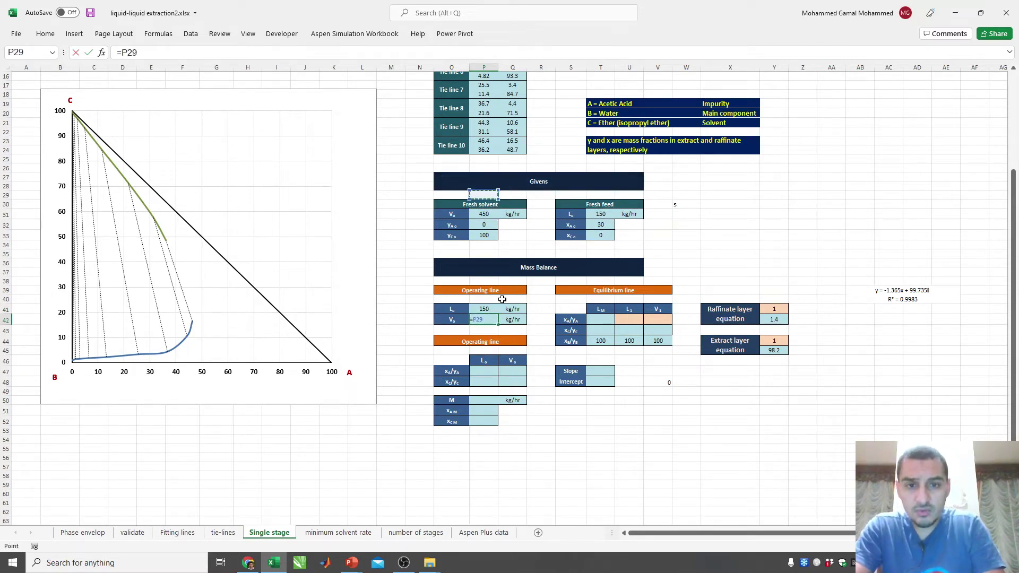
pyautogui.press('Right')
pyautogui.press('Down')
pyautogui.press('Return')
# - Link the xA/yA value of Lo in P47 to the fresh feed's acetic acid fraction in T32
pyautogui.press('Down')
pyautogui.press('Down')
pyautogui.press('Down')
pyautogui.press('Down')
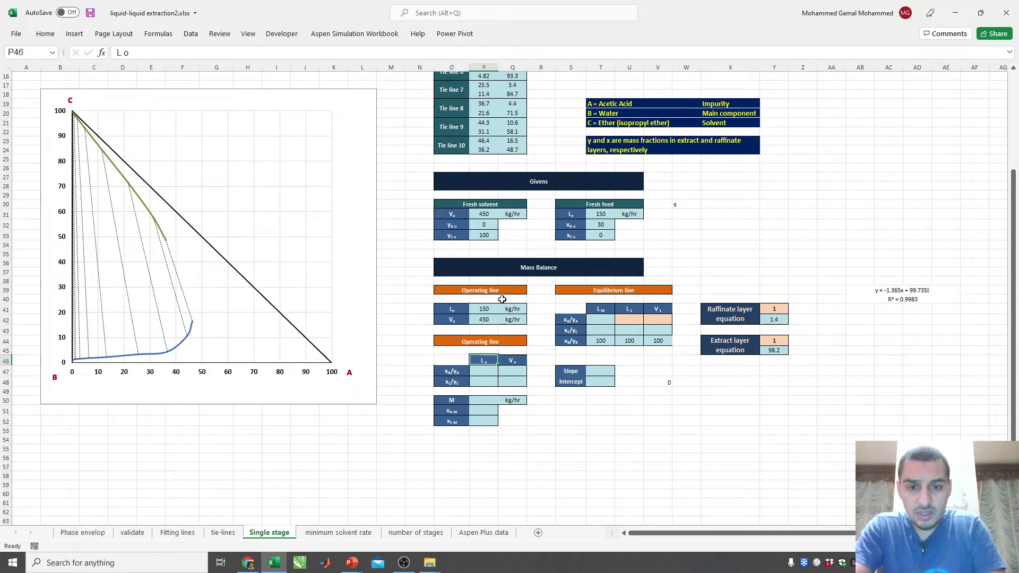
pyautogui.write('=')
pyautogui.press('Up')
pyautogui.press('Up')
pyautogui.press('Up')
pyautogui.press('Up')
pyautogui.press('Up')
pyautogui.press('Up')
pyautogui.press('Up')
pyautogui.press('Up')
pyautogui.press('Up')
pyautogui.press('Up')
pyautogui.press('Up')
pyautogui.press('Right')
pyautogui.press('Right')
pyautogui.press('Right')
pyautogui.press('Right')
pyautogui.press('Right')
pyautogui.press('Right')
pyautogui.press('Right')
pyautogui.press('Up')
pyautogui.press('Up')
pyautogui.press('Left')
pyautogui.press('Left')
pyautogui.press('Up')
pyautogui.press('Up')
pyautogui.press('Up')
pyautogui.press('Left')
pyautogui.press('Down')
pyautogui.press('Return')
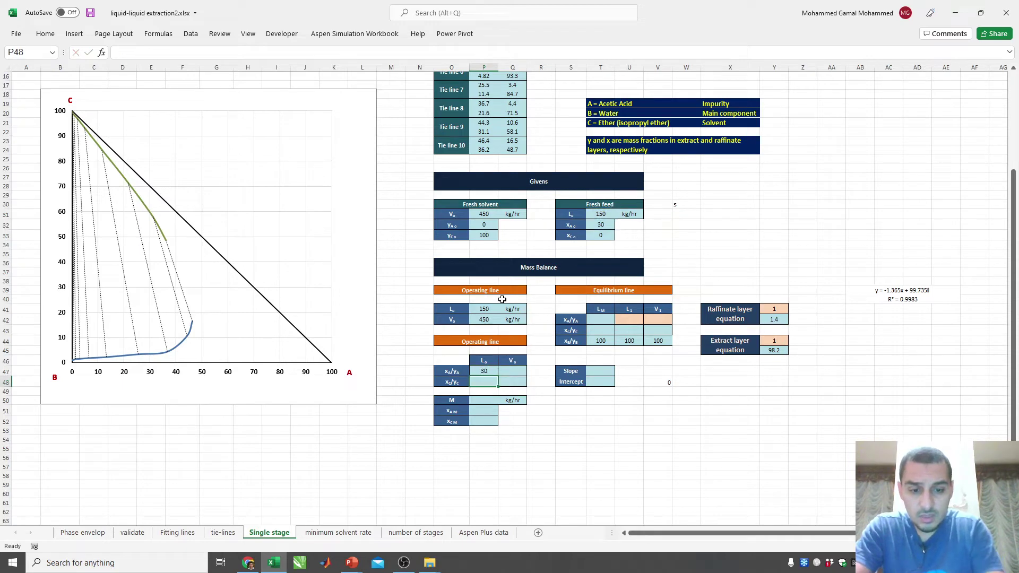
# - Link the xC/yC value of Lo in P48 to the fresh feed's ether fraction in T33
pyautogui.press('Up')
pyautogui.press('Down')
pyautogui.write('=')
pyautogui.click(594, 236)
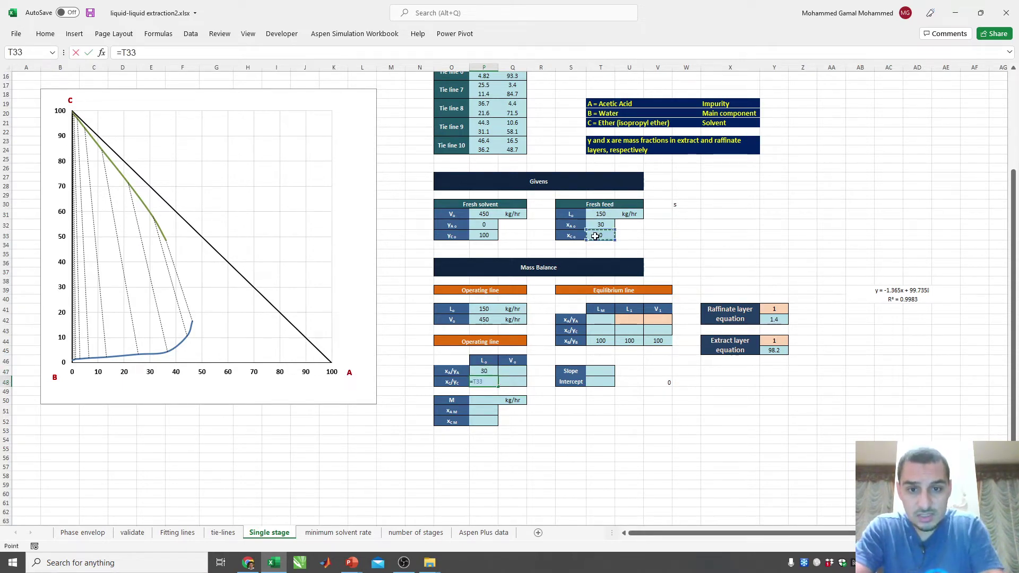
pyautogui.press('Tab')
# - Link Vo's xA/yA in Q47 and xC/yC in Q48 to the fresh solvent compositions in P32 and P33
pyautogui.press('Up')
pyautogui.write('=')
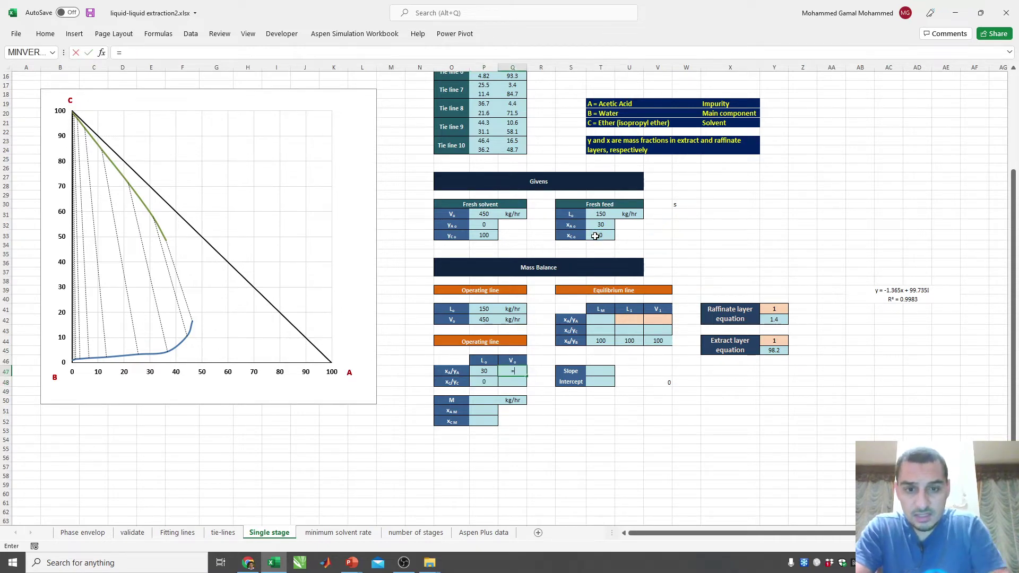
pyautogui.click(483, 227)
pyautogui.press('Return')
pyautogui.write('=')
pyautogui.click(483, 235)
pyautogui.press('Return')
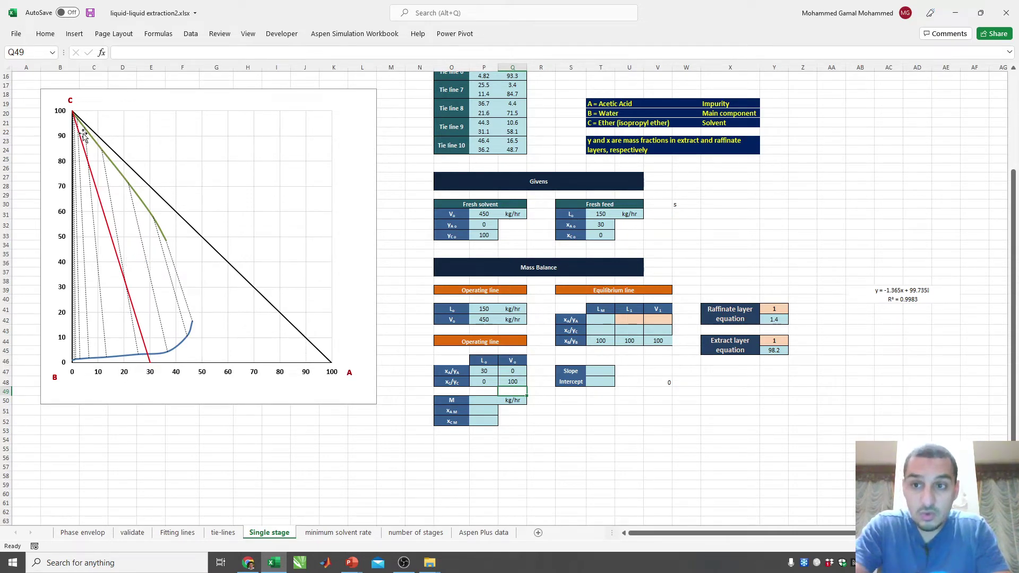
pyautogui.moveTo(78, 133)
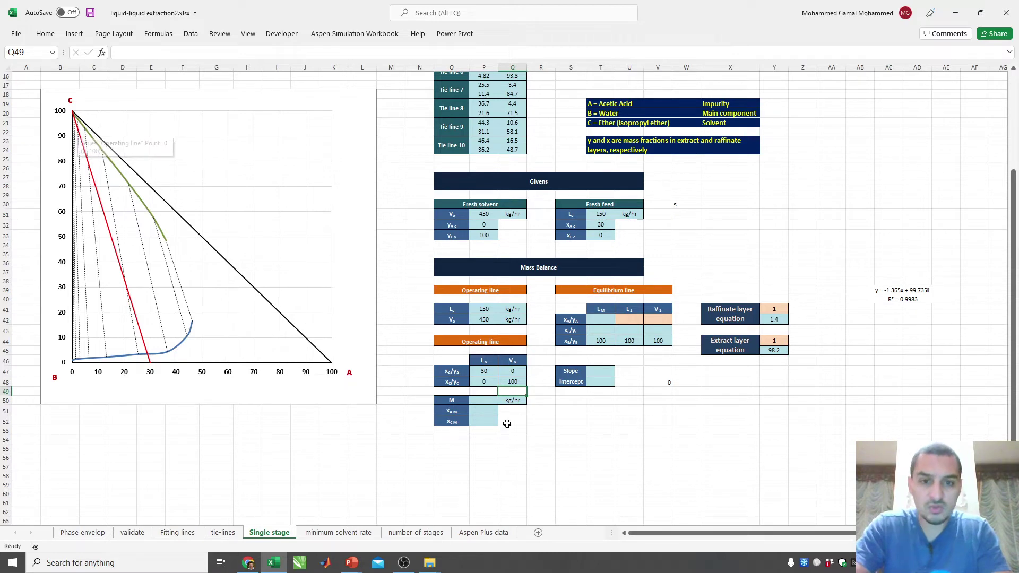
# - Calculate the mixture flow M in P50 as the sum of Lo and Vo from P41 and P42
pyautogui.click(490, 407)
pyautogui.press('Up')
pyautogui.write('=')
pyautogui.press('Up')
pyautogui.press('Up')
pyautogui.press('Up')
pyautogui.press('Up')
pyautogui.press('Up')
pyautogui.press('Up')
pyautogui.press('Up')
pyautogui.press('Up')
pyautogui.press('Up')
pyautogui.write('+')
pyautogui.press('Up')
pyautogui.press('Up')
pyautogui.press('Up')
pyautogui.press('Up')
pyautogui.press('Up')
pyautogui.press('Up')
pyautogui.press('Up')
pyautogui.press('Up')
pyautogui.press('Up')
pyautogui.press('Down')
pyautogui.press('Return')
# - Calculate the mixture's acetic acid fraction xA,M in P51 with the formula =(P31*P32+T31*T32)/P50
pyautogui.write('=')
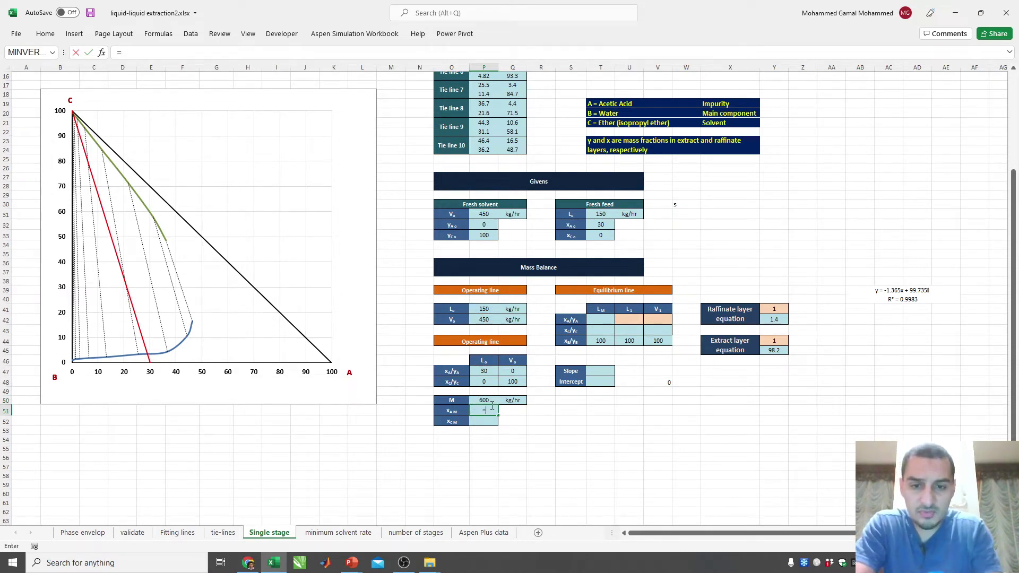
pyautogui.write('(')
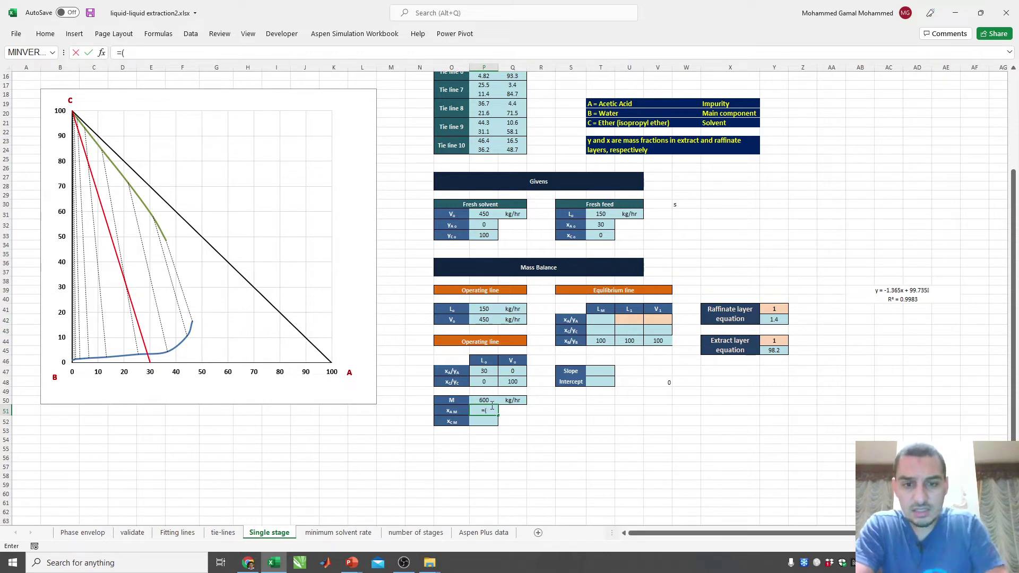
pyautogui.click(482, 214)
pyautogui.write('+')
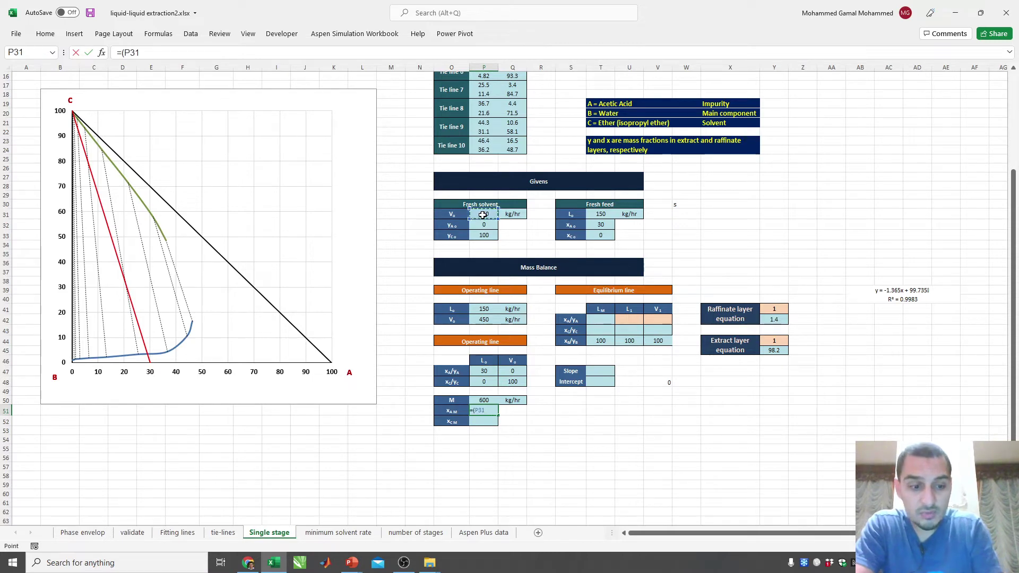
pyautogui.click(484, 224)
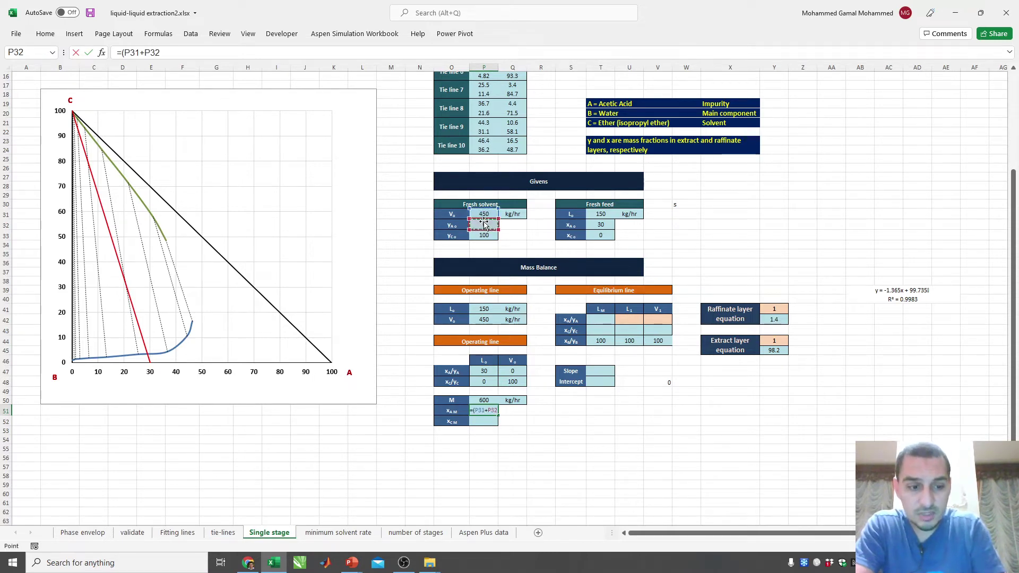
pyautogui.write('+')
pyautogui.press('BackSpace')
pyautogui.press('BackSpace')
pyautogui.press('BackSpace')
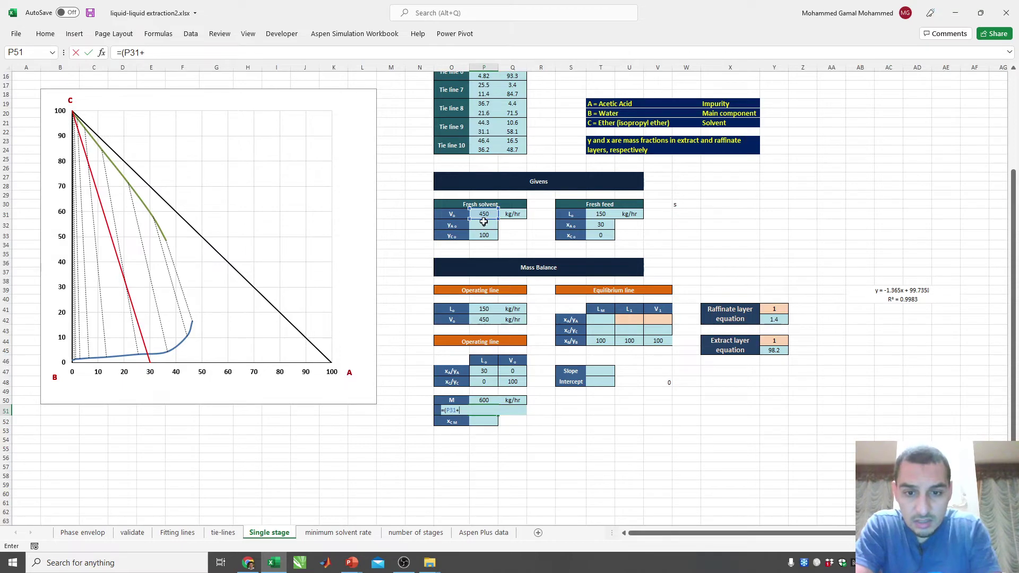
pyautogui.write('*')
pyautogui.click(483, 224)
pyautogui.write('+')
pyautogui.click(605, 213)
pyautogui.write('*')
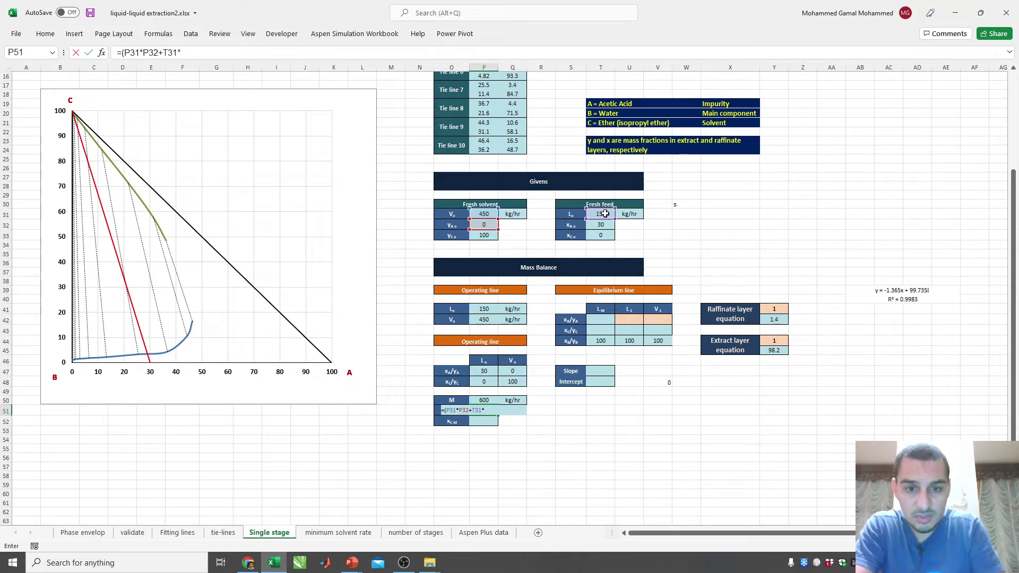
pyautogui.click(605, 224)
pyautogui.write(')/P50')
pyautogui.press('Return')
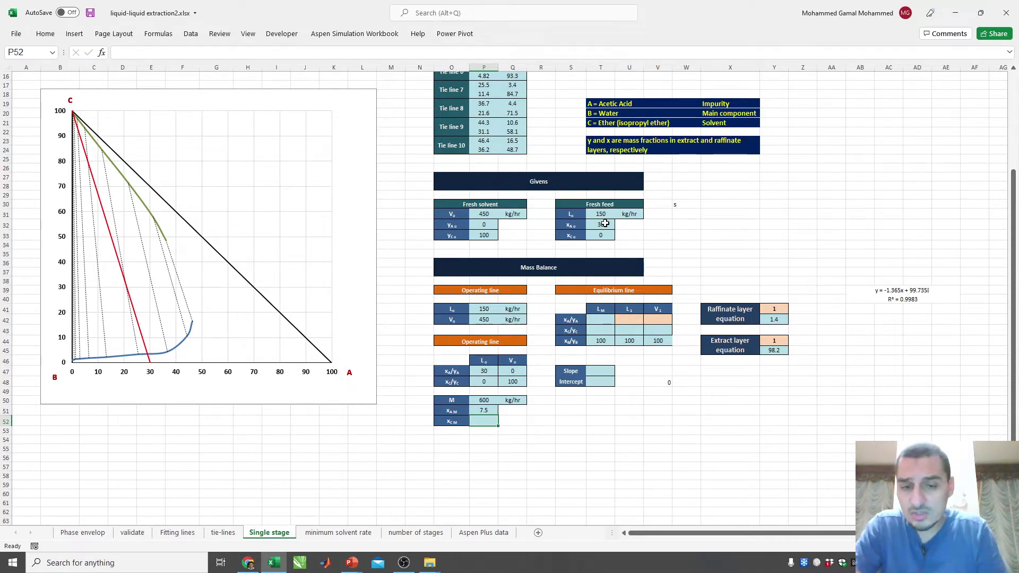
# - Enter the formula =(P33+P31+T33*T31)/P50 for the mixture's ether fraction xC,M in P52
pyautogui.write('=(')
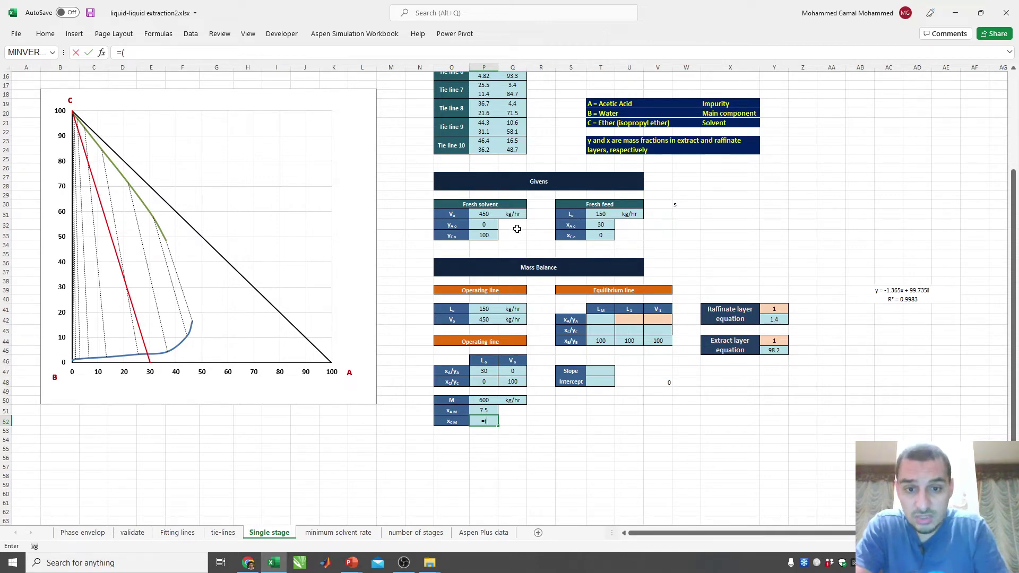
pyautogui.click(489, 236)
pyautogui.write('+')
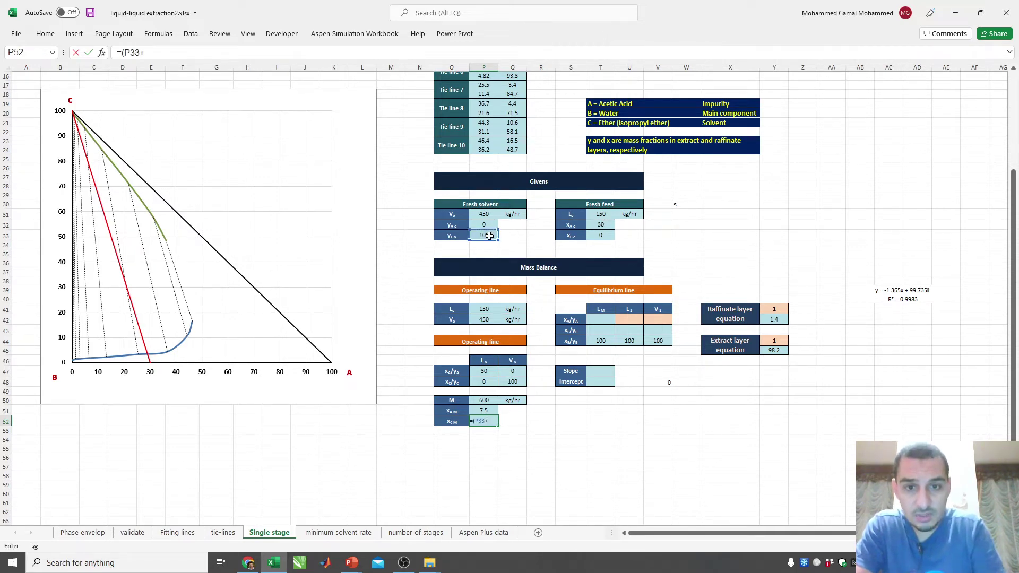
pyautogui.click(489, 213)
pyautogui.write('+')
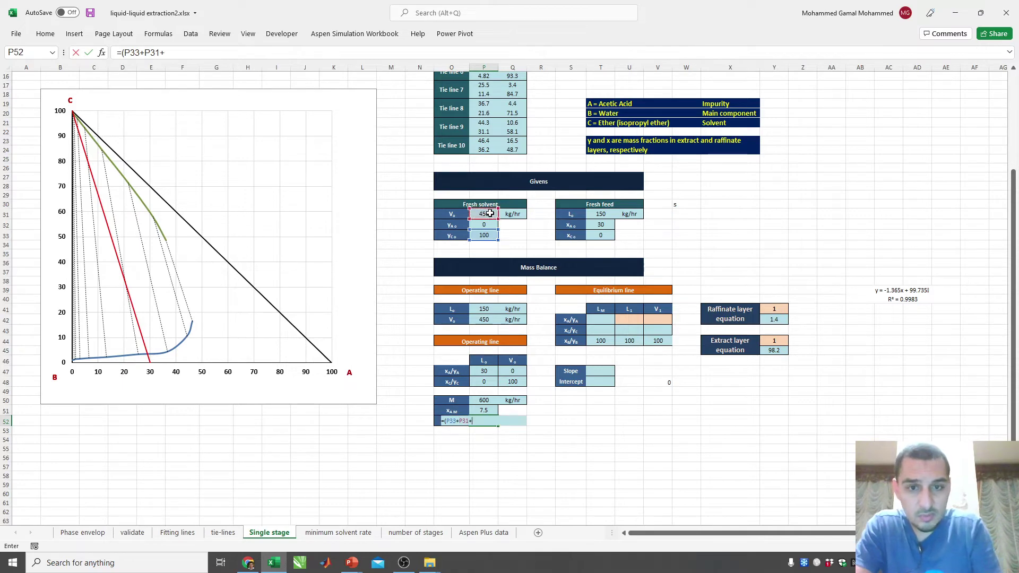
pyautogui.click(602, 235)
pyautogui.write('*')
pyautogui.click(599, 215)
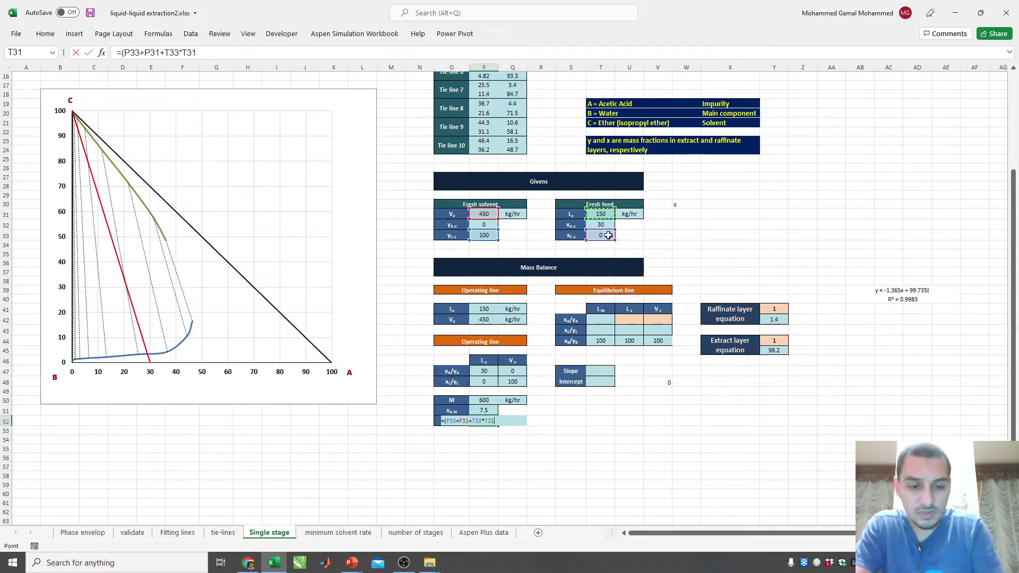
pyautogui.write(')')
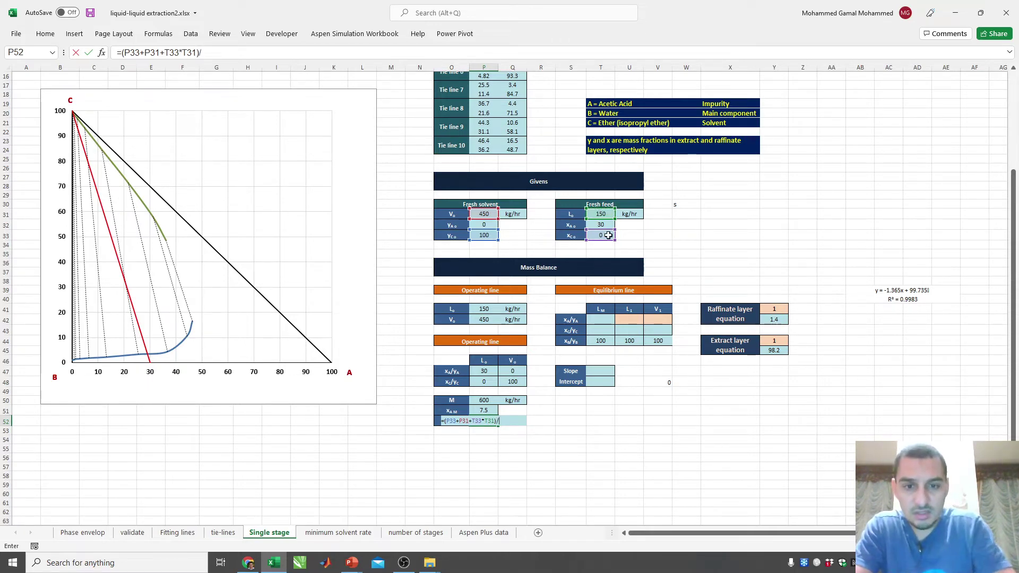
pyautogui.write('/')
pyautogui.press('Up')
pyautogui.press('Up')
pyautogui.press('Return')
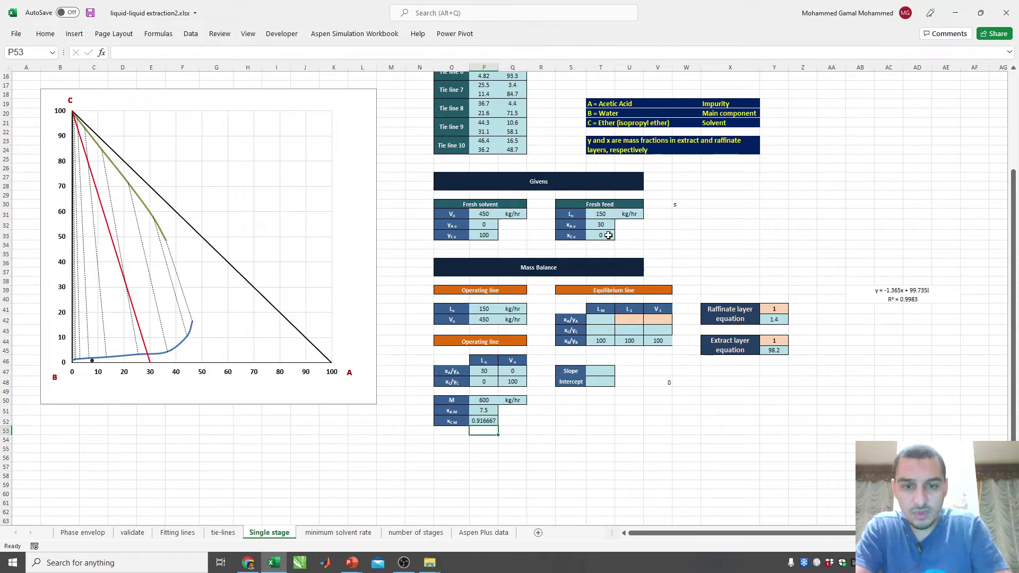
# - Correct the xC,M formula in P52 so that P33 is multiplied by P31 instead of added
pyautogui.press('Up')
pyautogui.press('F2')
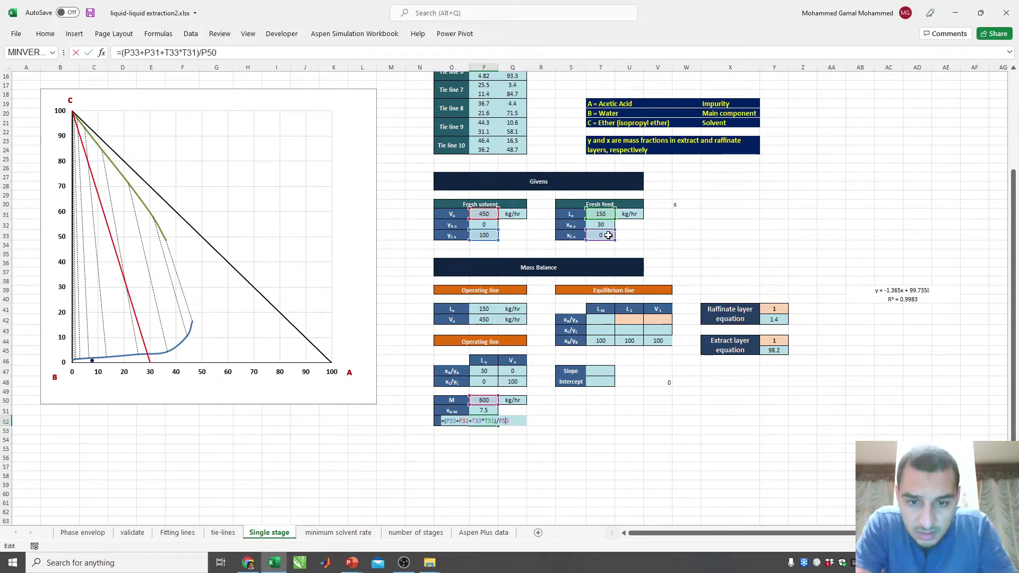
pyautogui.press('Delete')
pyautogui.write('*')
pyautogui.press('Return')
pyautogui.press('Up')
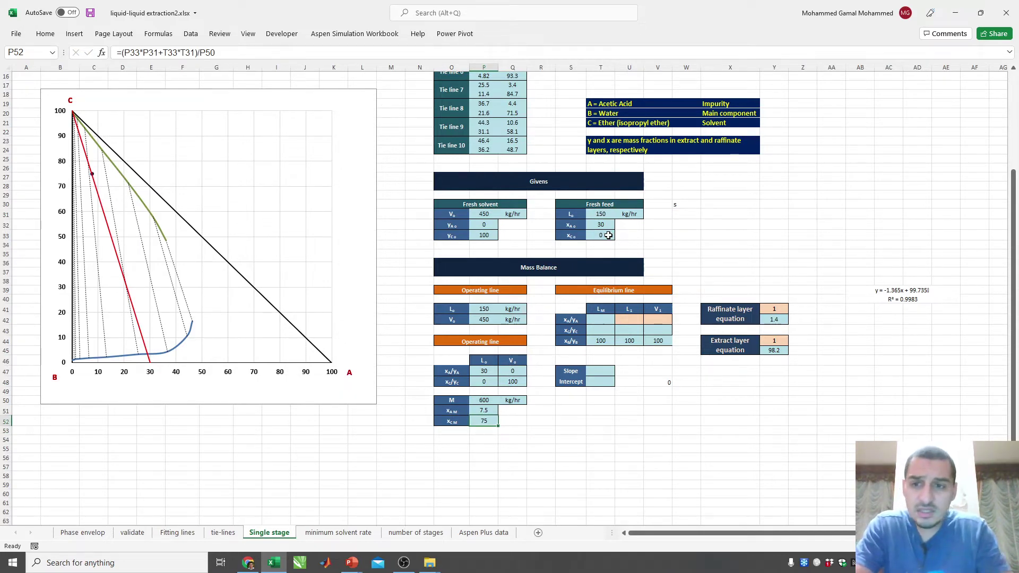
# - Examine where mixing point M lies on the operating line relative to the neighbouring tie lines in the phase diagram
pyautogui.moveTo(91, 175)
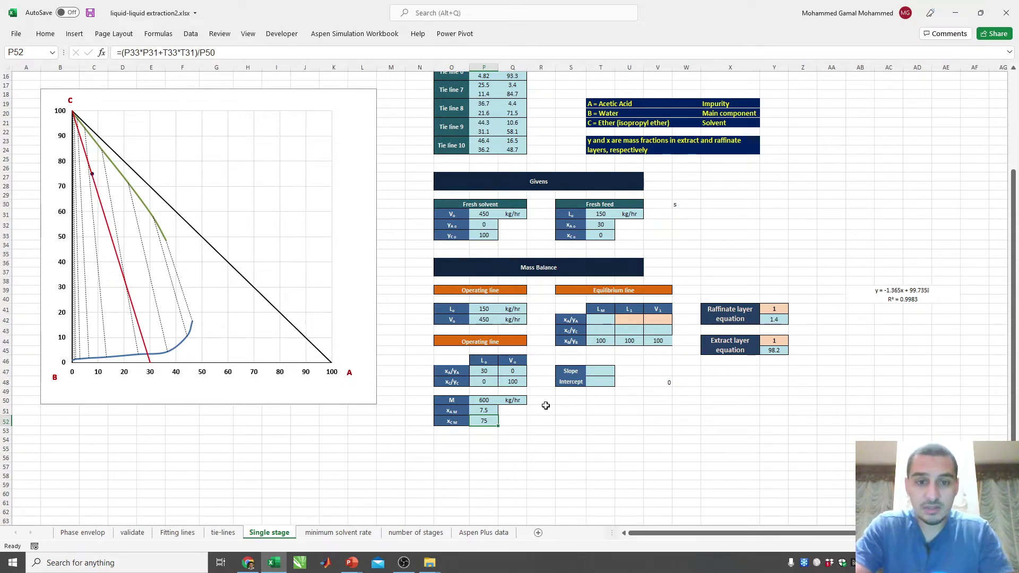
pyautogui.press('Right')
pyautogui.press('Right')
pyautogui.press('Up')
pyautogui.press('Up')
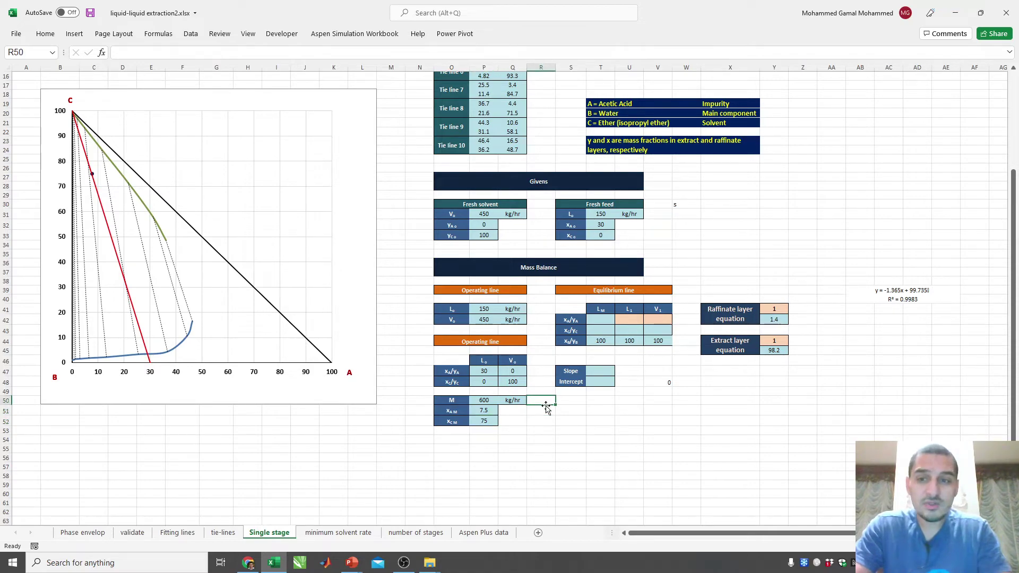
pyautogui.press('Up')
pyautogui.press('Up')
pyautogui.press('Right')
pyautogui.press('Up')
pyautogui.press('Up')
pyautogui.press('Up')
pyautogui.press('Up')
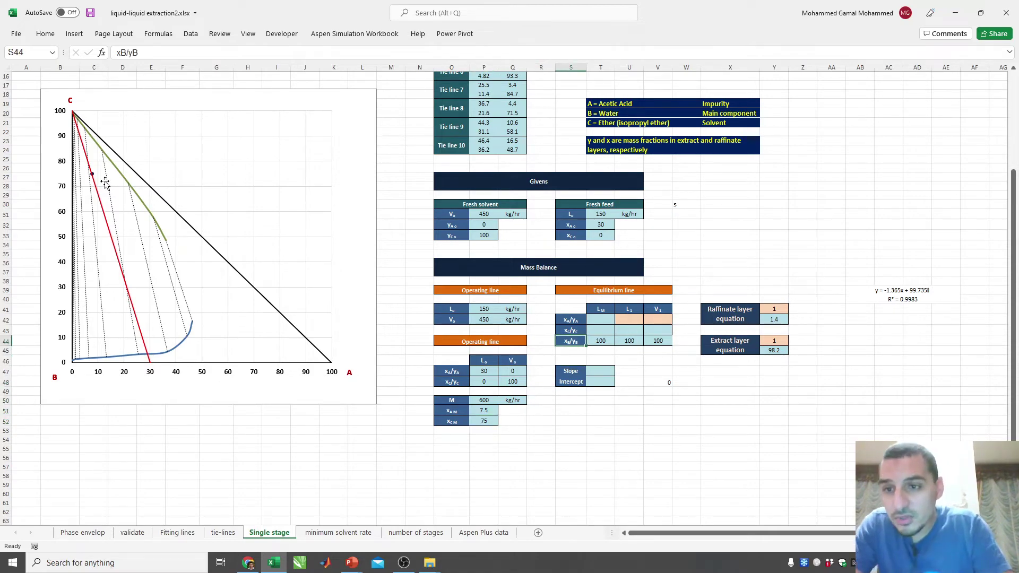
pyautogui.scroll(4, 96, 170)
pyautogui.scroll(3, 94, 169)
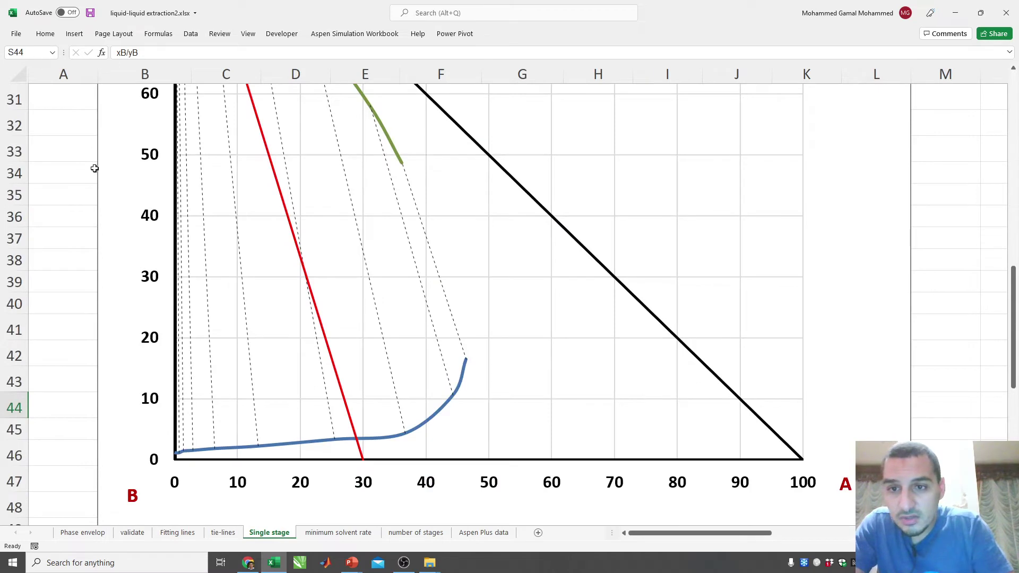
pyautogui.scroll(4, 94, 168)
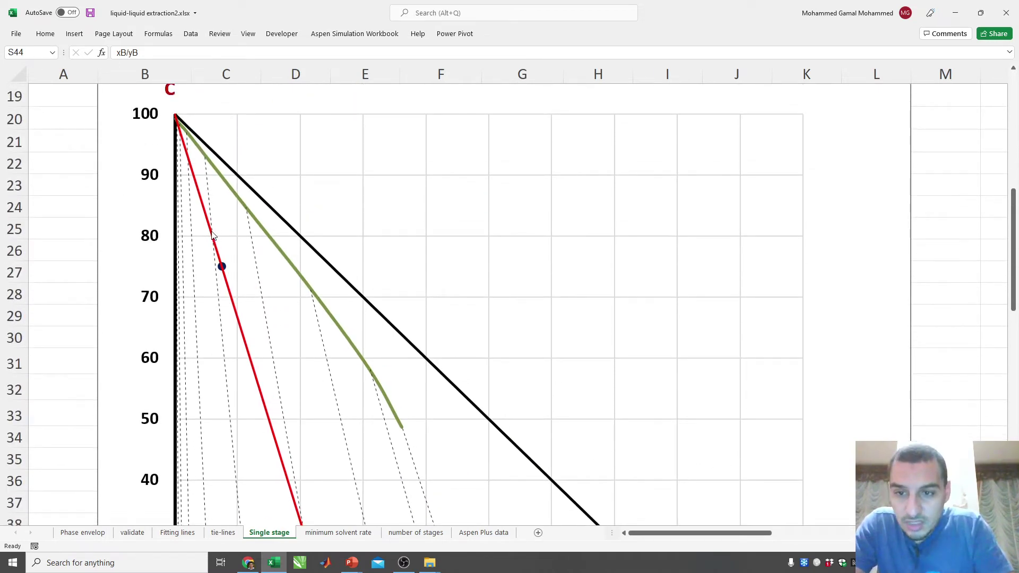
pyautogui.moveTo(212, 240)
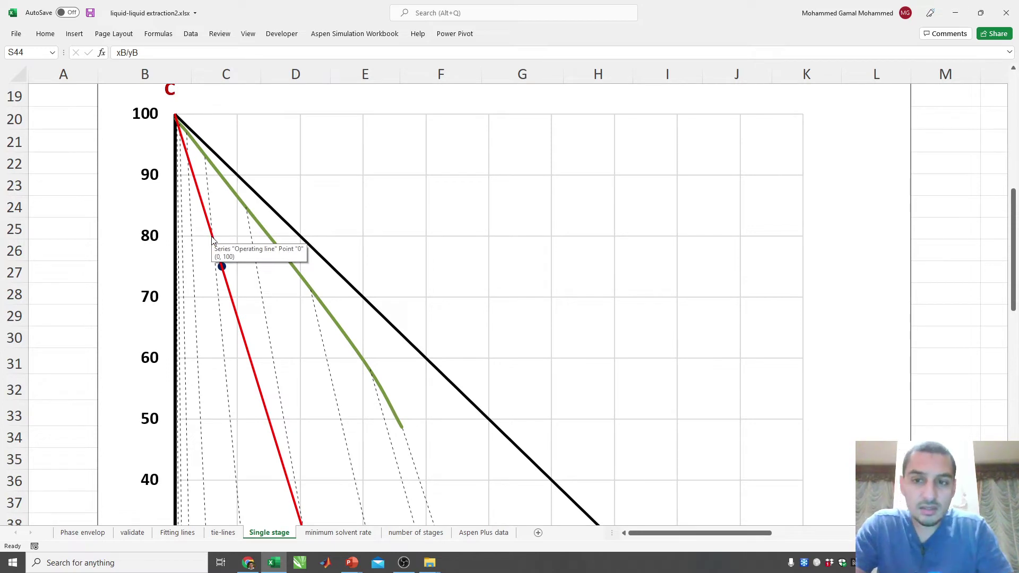
pyautogui.click(209, 200)
pyautogui.moveTo(232, 294)
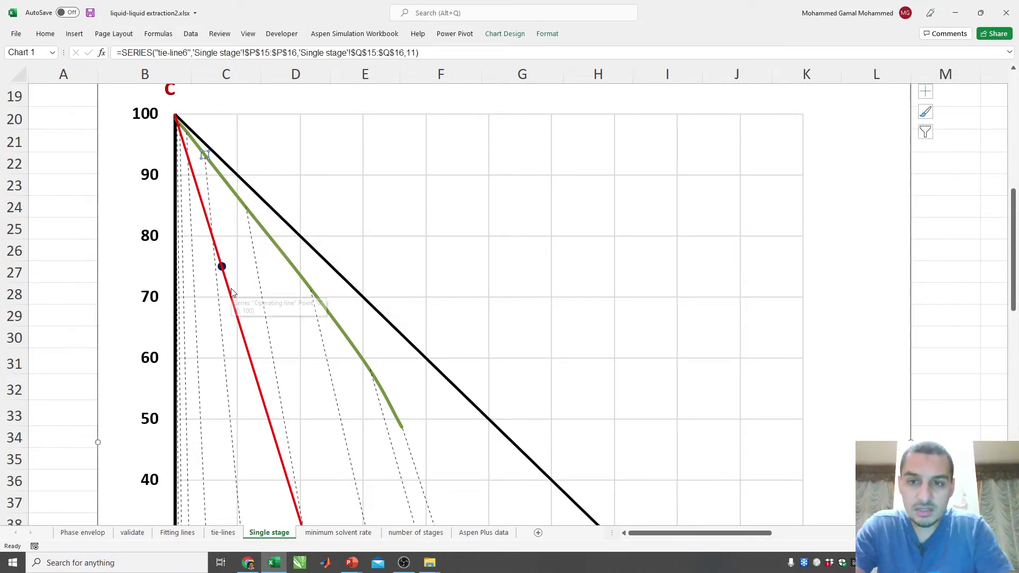
pyautogui.scroll(-4, 232, 293)
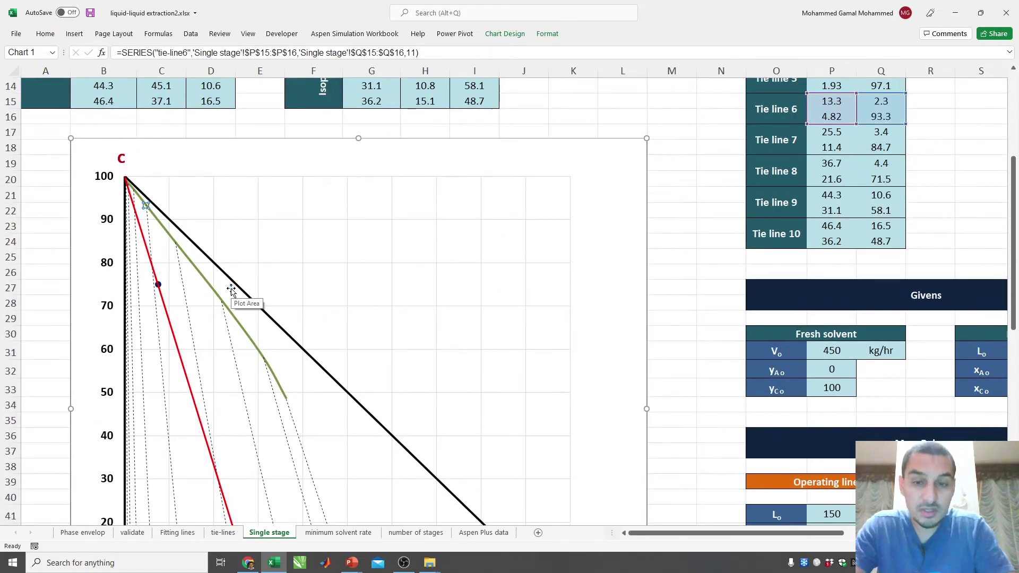
pyautogui.scroll(-4, 232, 294)
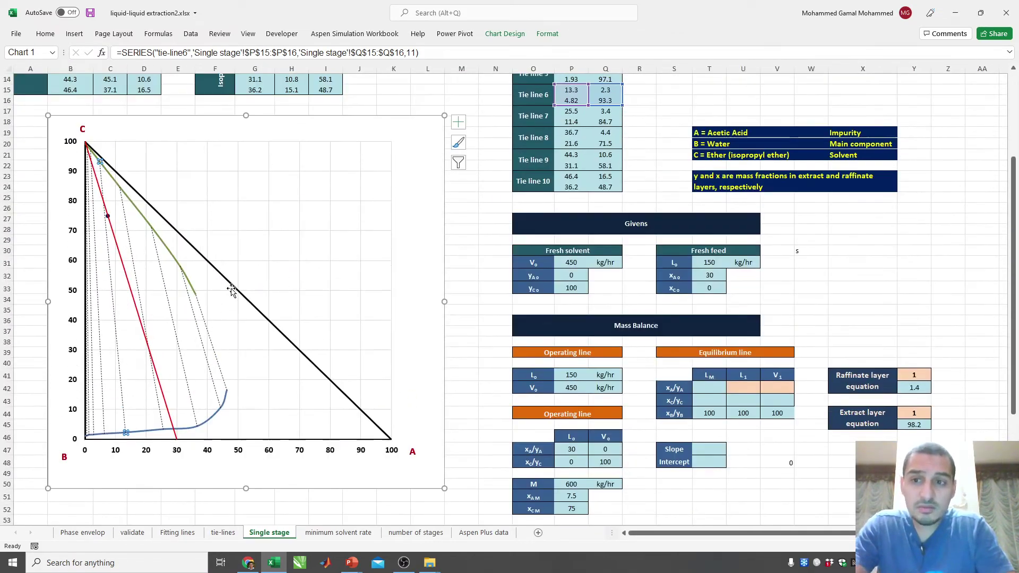
pyautogui.scroll(-2, 230, 289)
pyautogui.click(469, 426)
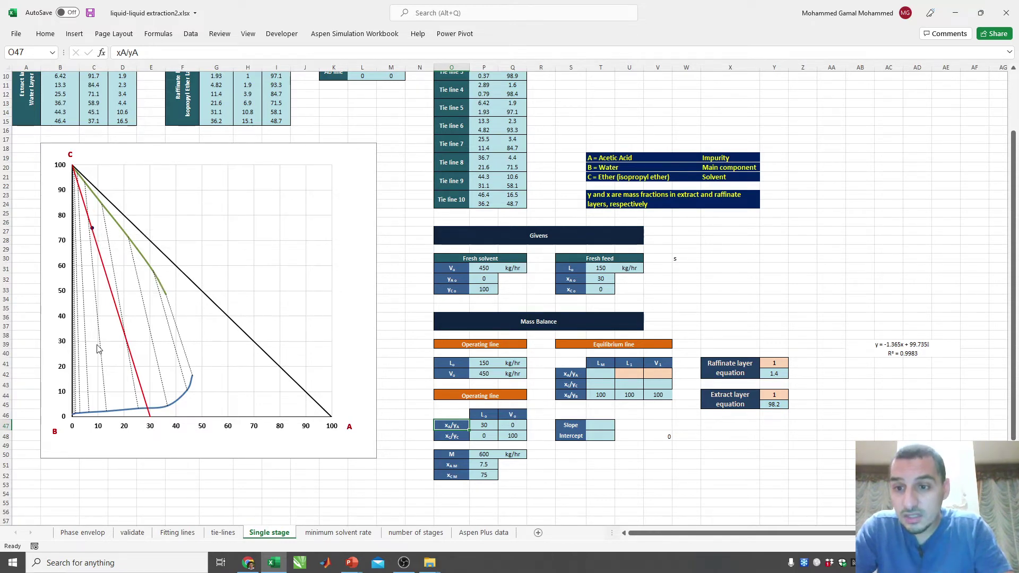
pyautogui.moveTo(101, 340)
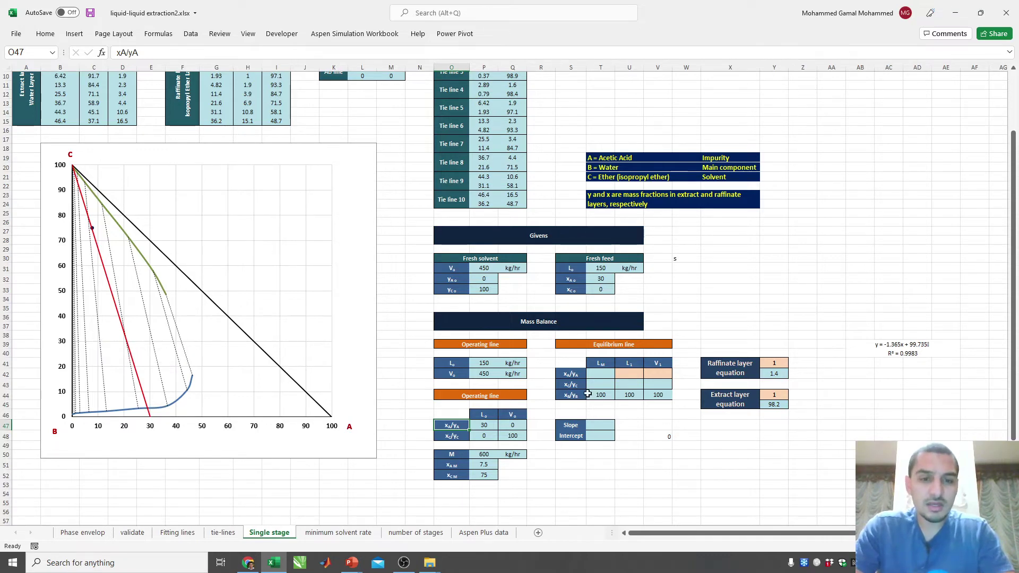
# - Link the equilibrium line's LM compositions in T42 and T43 to the mixture fractions xA,M in P51 and xC,M in P52
pyautogui.click(613, 375)
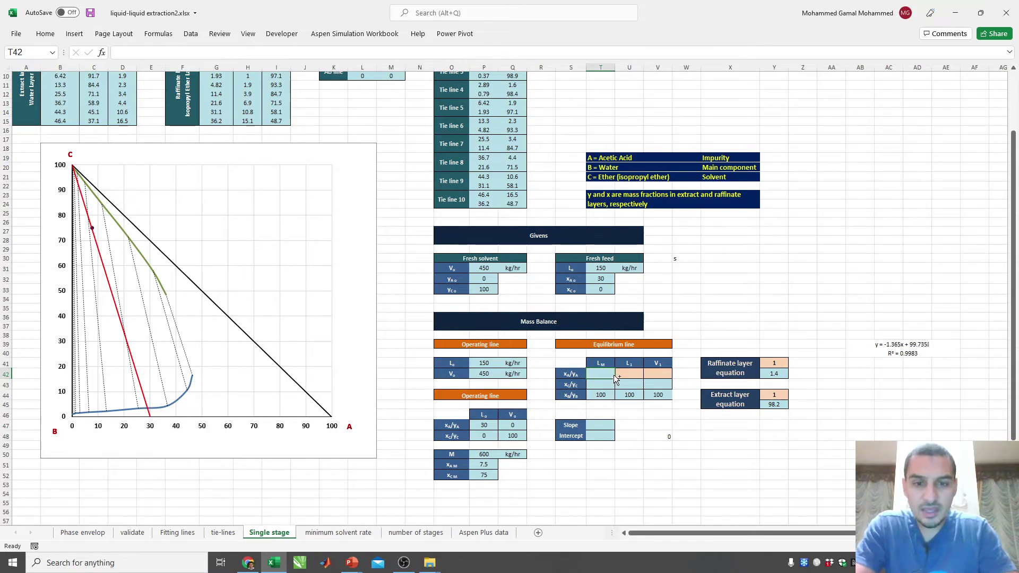
pyautogui.scroll(2, 613, 375)
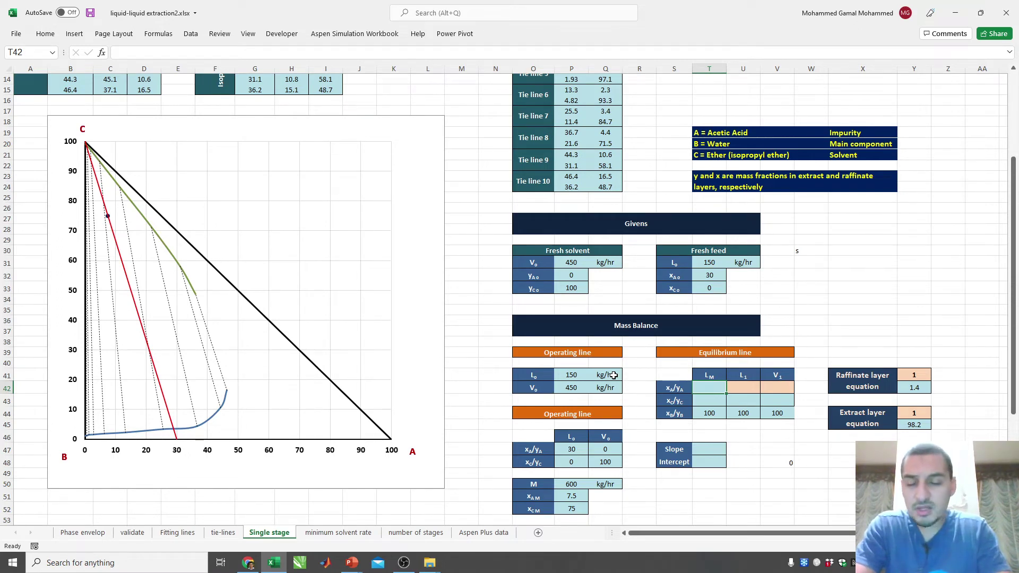
pyautogui.write('=')
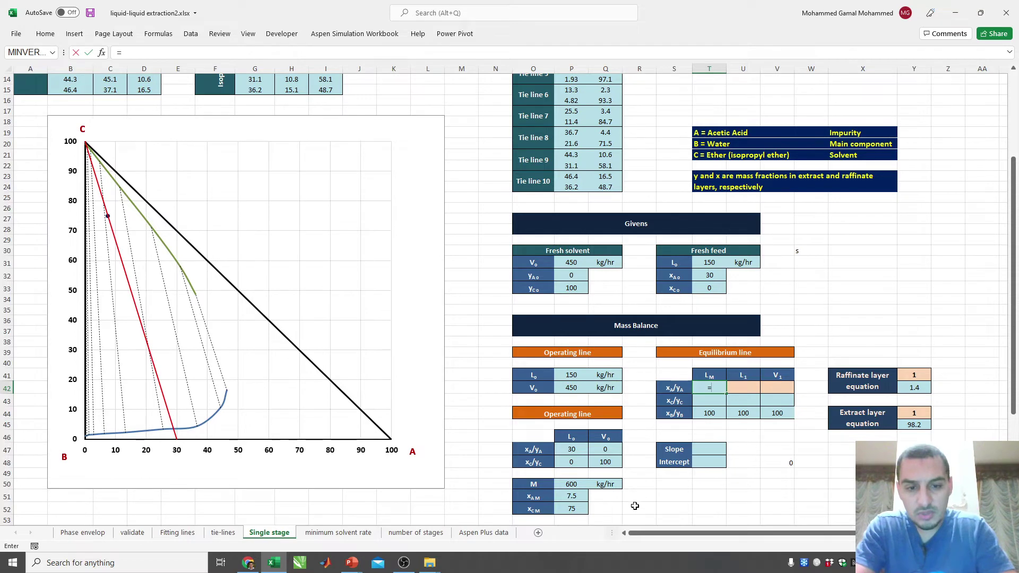
pyautogui.click(567, 490)
pyautogui.press('Return')
pyautogui.press('Up')
pyautogui.hotkey('ctrl', 'c')
pyautogui.press('Down')
pyautogui.hotkey('ctrl', 'v')
pyautogui.press('Escape')
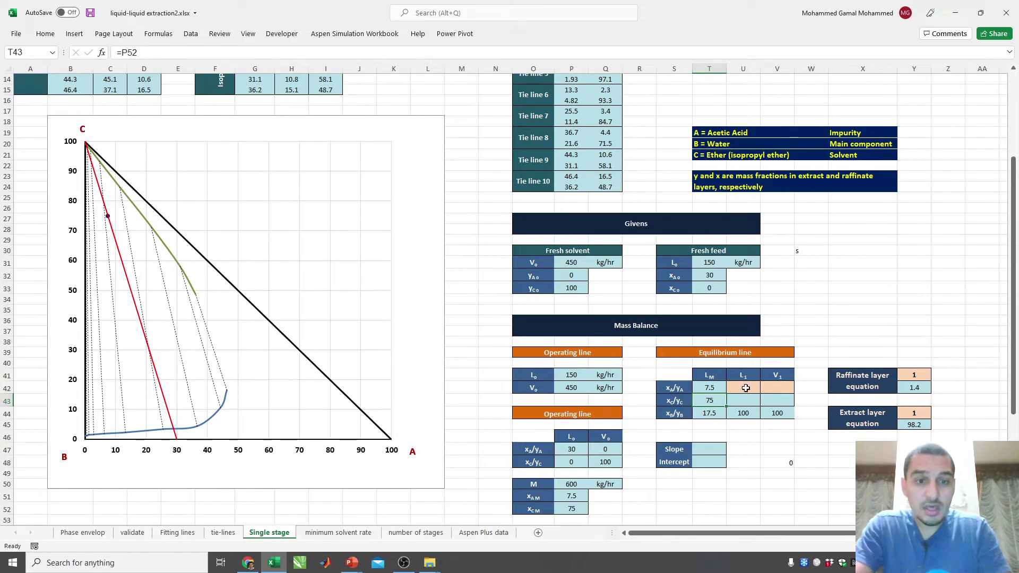
# - Check the raffinate end of tie line 6 on the diagram and enter 15 as the L1 xA/yA guess in U42
pyautogui.click(130, 427)
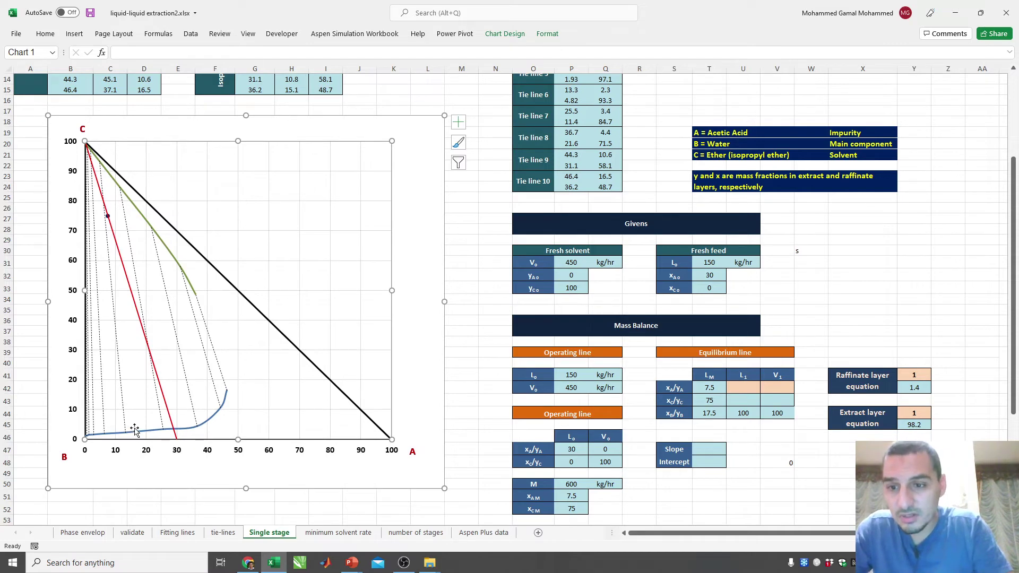
pyautogui.moveTo(134, 434)
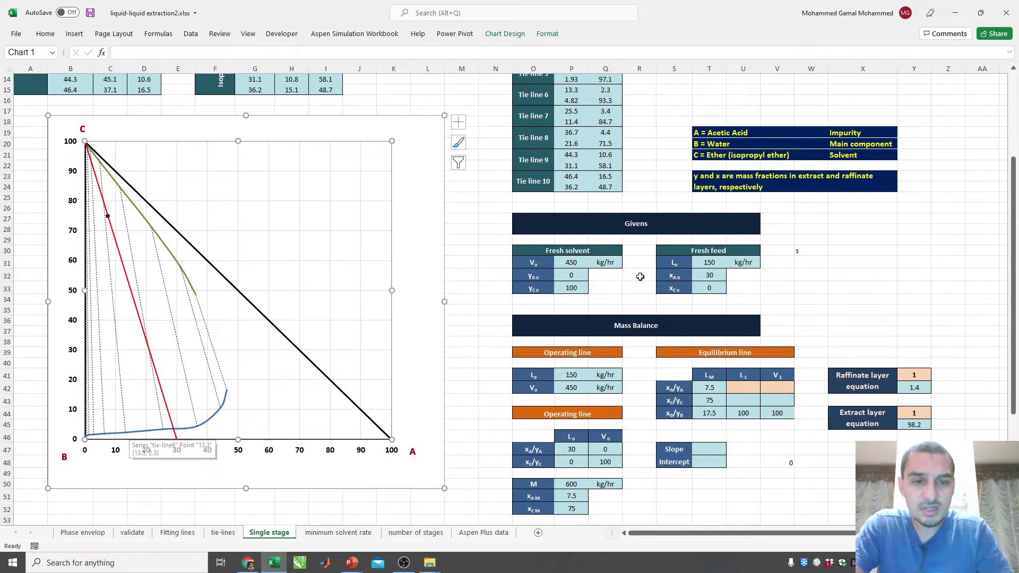
pyautogui.click(743, 387)
pyautogui.write('15')
pyautogui.press('Return')
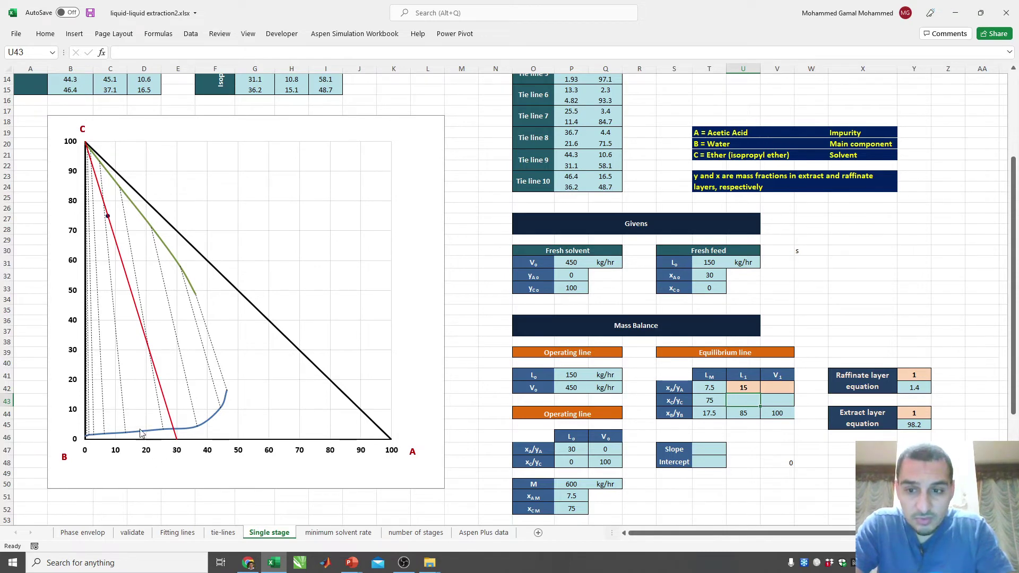
# - Copy the raffinate layer equation from Y42 into U43 to calculate L1's xC/yC
pyautogui.press('Up')
pyautogui.press('Right')
pyautogui.press('Right')
pyautogui.press('Right')
pyautogui.press('Right')
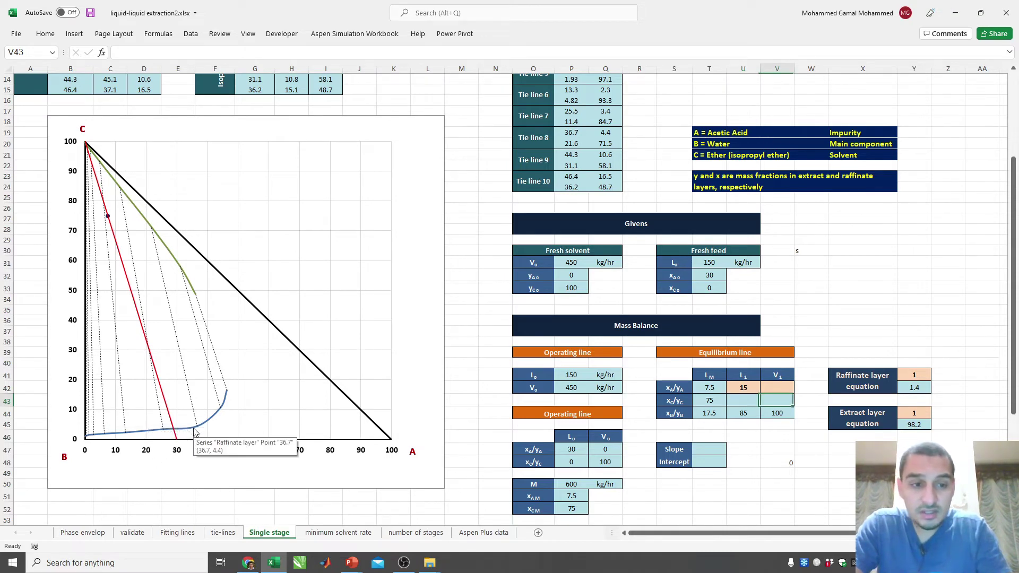
pyautogui.hotkey('ctrl', 'c')
pyautogui.press('Left')
pyautogui.press('Left')
pyautogui.press('Left')
pyautogui.press('Left')
pyautogui.press('Down')
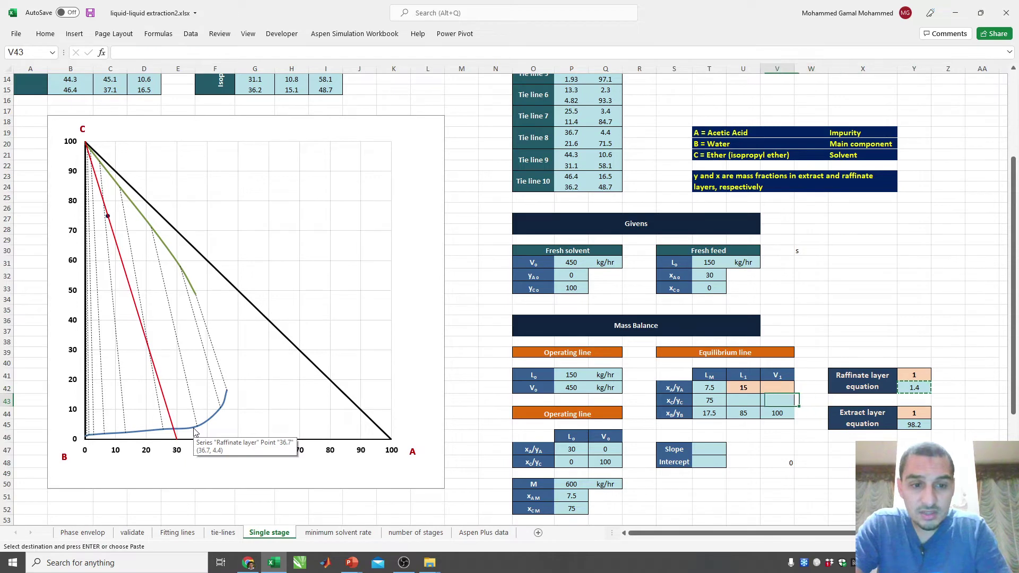
pyautogui.hotkey('ctrl', 'v')
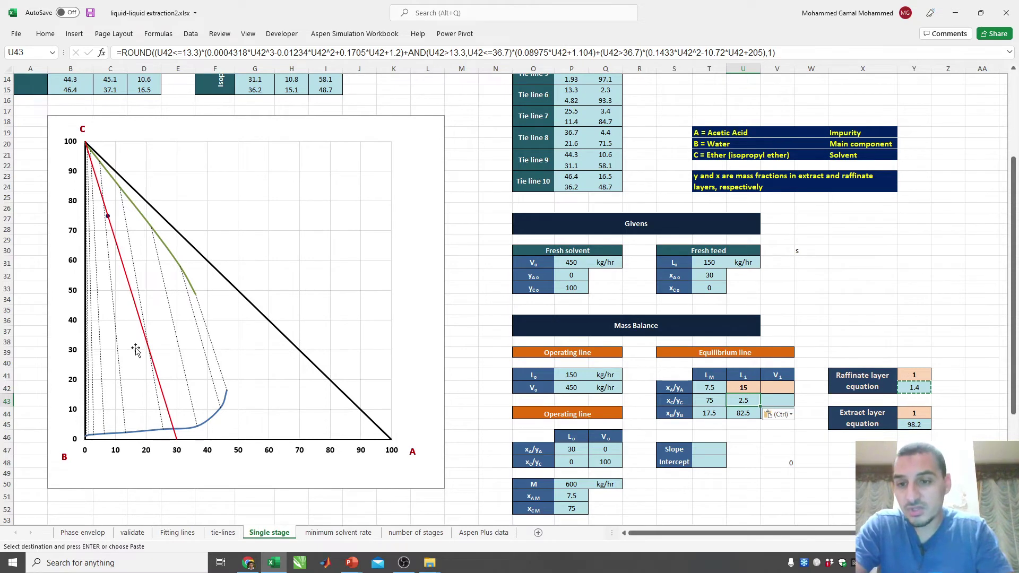
# - Check the neighbouring tie line ends on the diagram and enter 7 as the V1 xA/yA guess in V42
pyautogui.moveTo(137, 435)
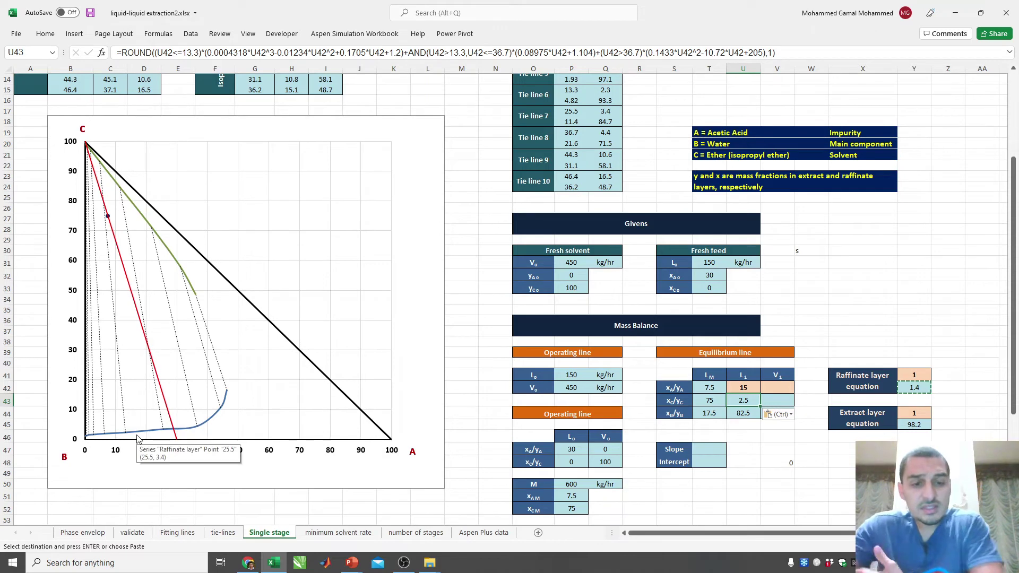
pyautogui.click(749, 388)
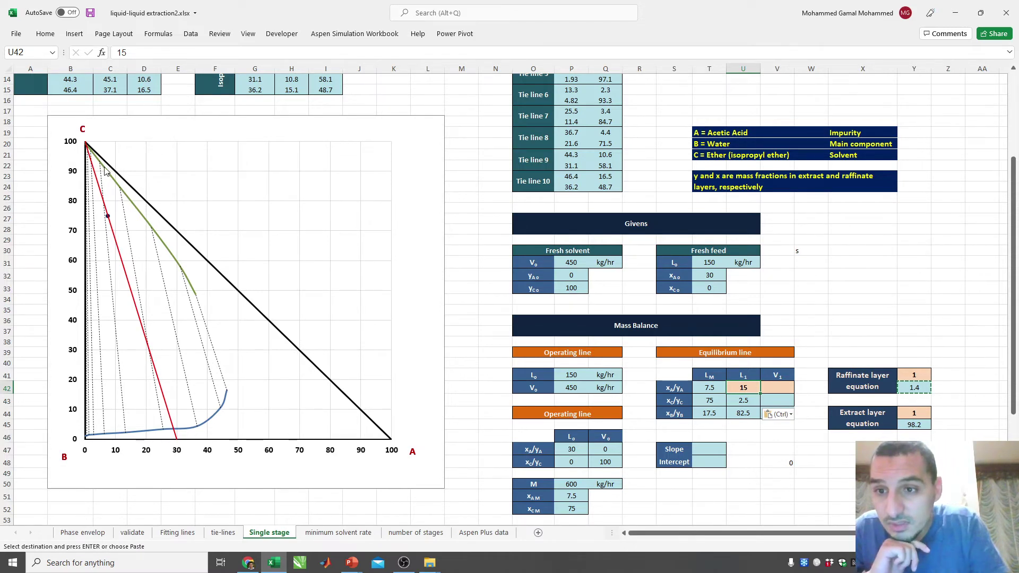
pyautogui.moveTo(104, 170)
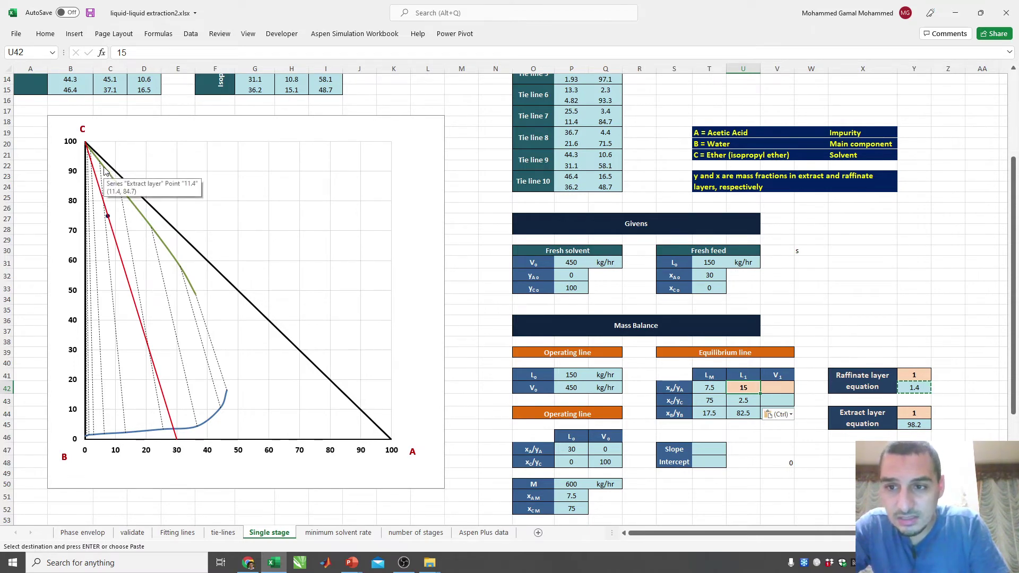
pyautogui.press('Right')
pyautogui.write('7')
pyautogui.press('Return')
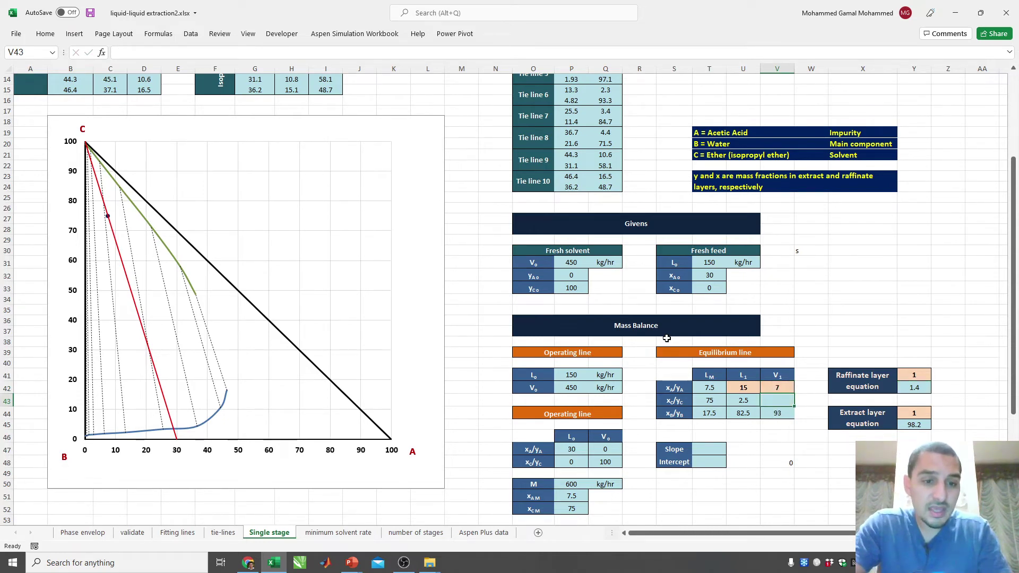
# - Copy the extract layer equation from Y45 into V43 to calculate V1's xC/yC
pyautogui.press('Right')
pyautogui.press('Right')
pyautogui.press('Right')
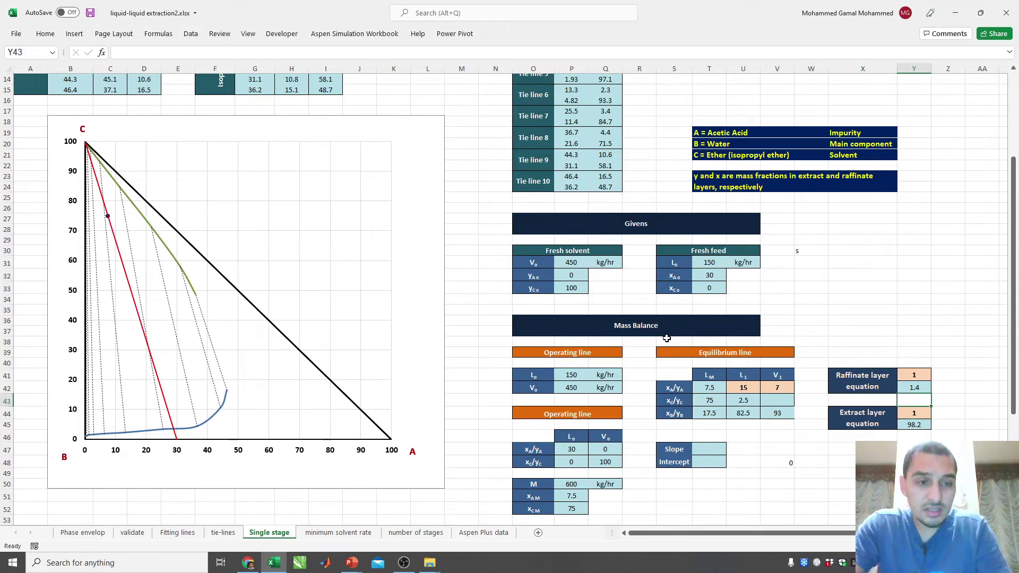
pyautogui.press('Down')
pyautogui.press('Down')
pyautogui.hotkey('ctrl', 'c')
pyautogui.press('Left')
pyautogui.press('Left')
pyautogui.press('Left')
pyautogui.press('Up')
pyautogui.press('Up')
pyautogui.hotkey('ctrl', 'v')
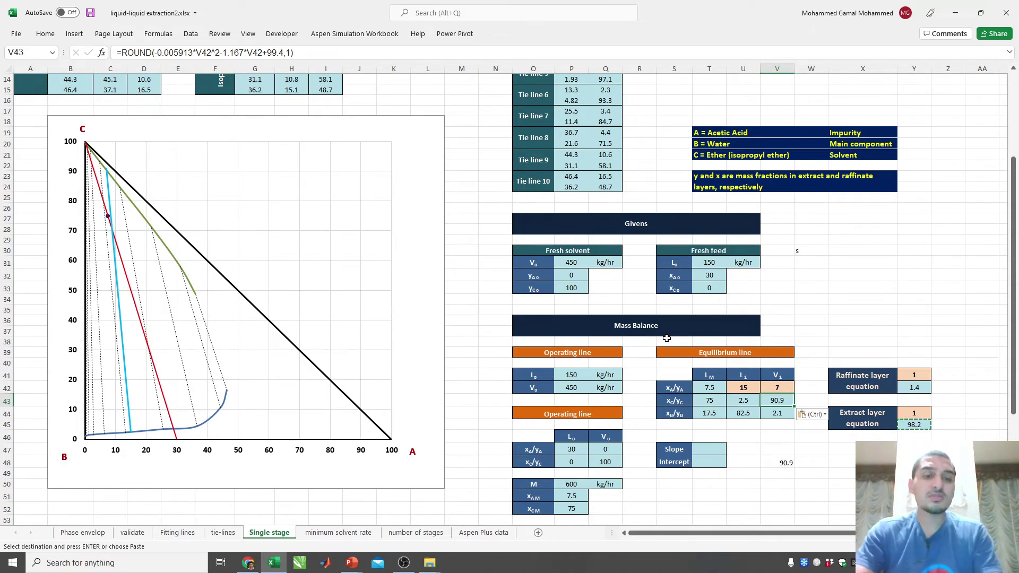
# - Calculate the slope of the line through LM and L1 in T47 with =SLOPE(T43:U43,T42:U42)
pyautogui.press('Left')
pyautogui.press('Left')
pyautogui.press('Down')
pyautogui.press('Down')
pyautogui.press('Down')
pyautogui.press('Down')
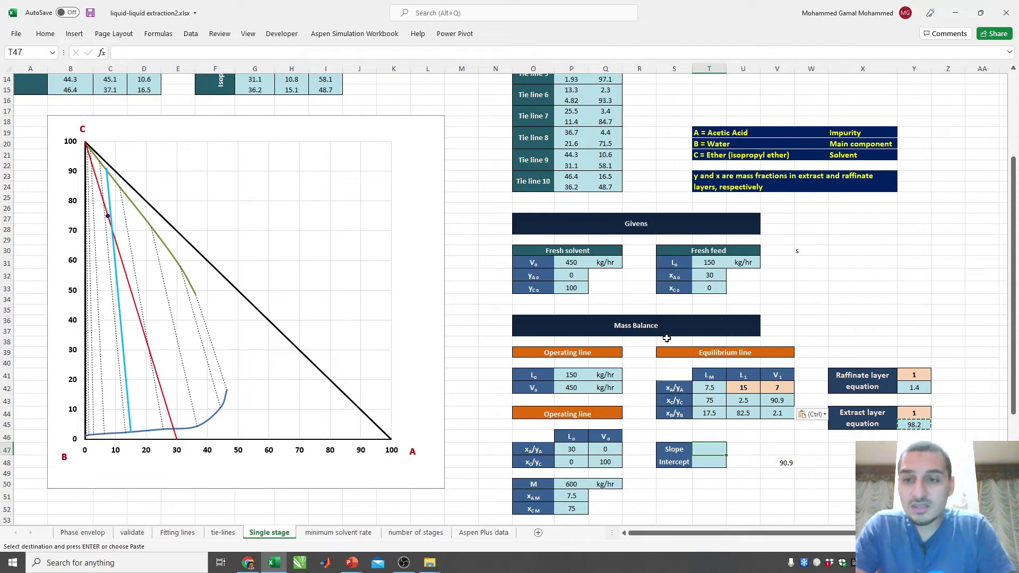
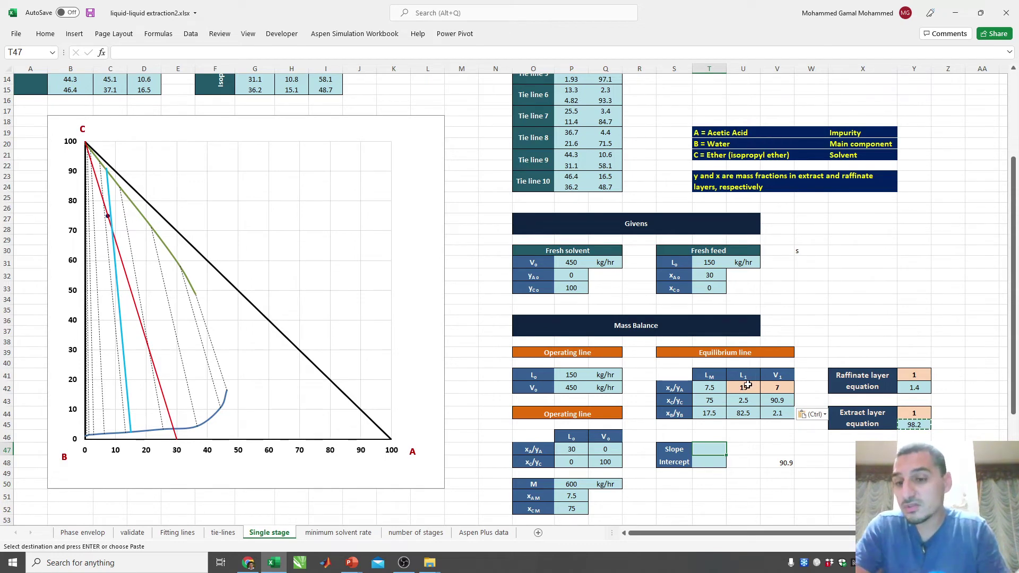
pyautogui.write('=slop')
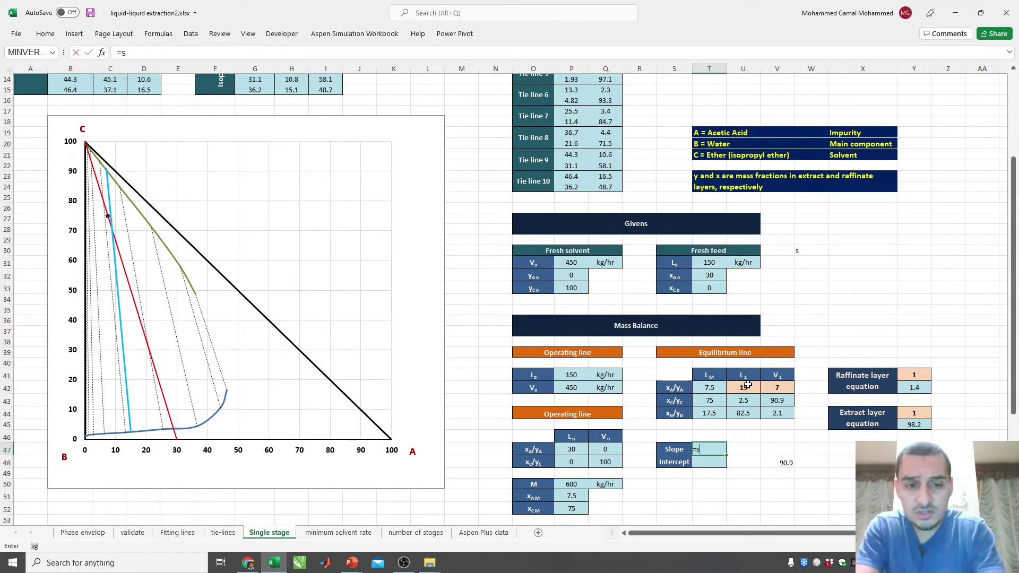
pyautogui.press('Tab')
pyautogui.press('Up')
pyautogui.press('Up')
pyautogui.press('Up')
pyautogui.press('Up')
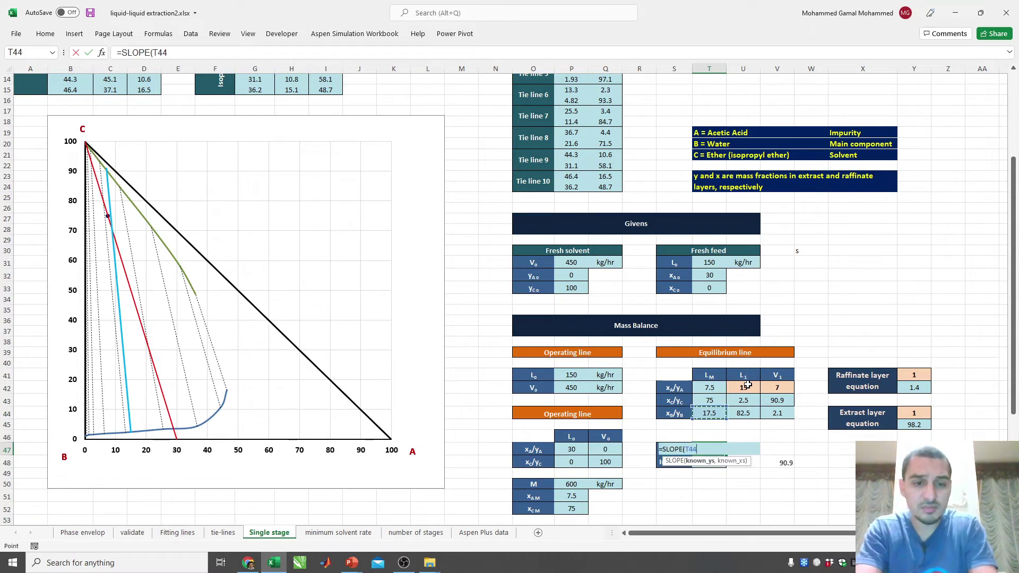
pyautogui.hotkey('shift', 'Right')
pyautogui.write(',')
pyautogui.press('Up')
pyautogui.press('Up')
pyautogui.press('Up')
pyautogui.press('Up')
pyautogui.press('Up')
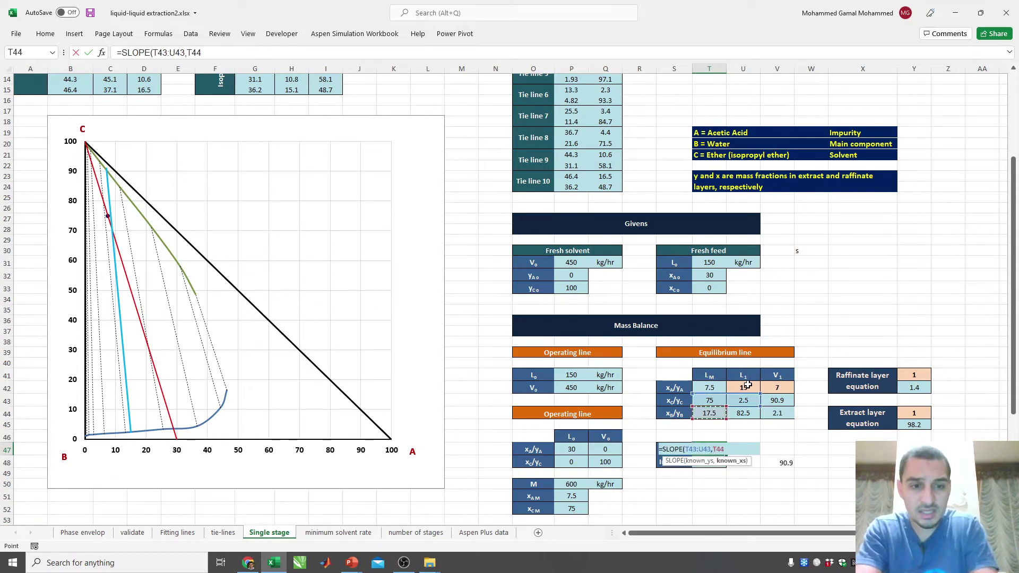
pyautogui.hotkey('shift', 'Right')
pyautogui.press('Return')
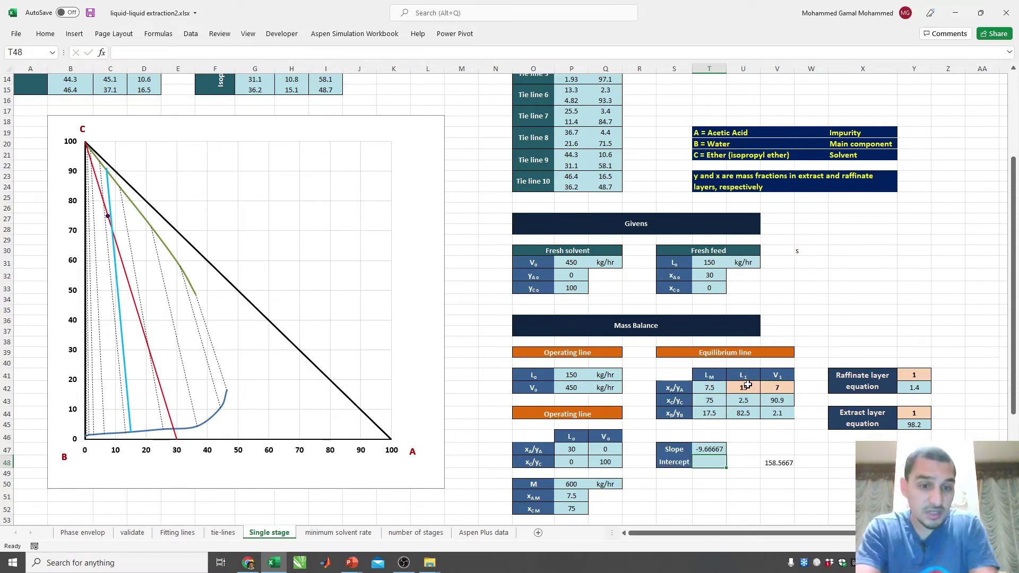
# - Calculate the line's intercept in T48 with =INTERCEPT(T43:U43,T42:U42)
pyautogui.write('=')
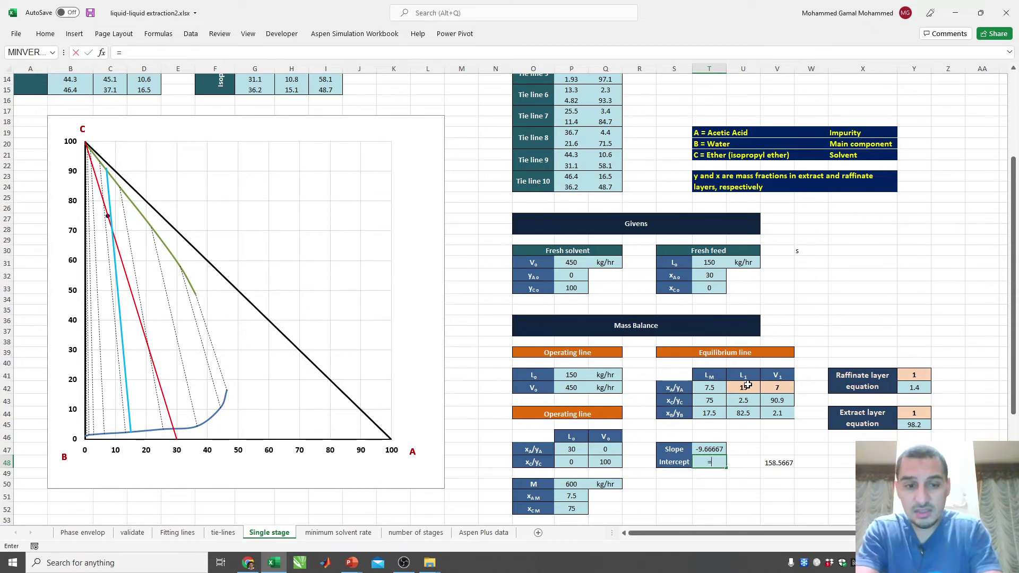
pyautogui.write('INTERCEPT(')
pyautogui.press('Up')
pyautogui.press('Up')
pyautogui.press('Up')
pyautogui.press('Up')
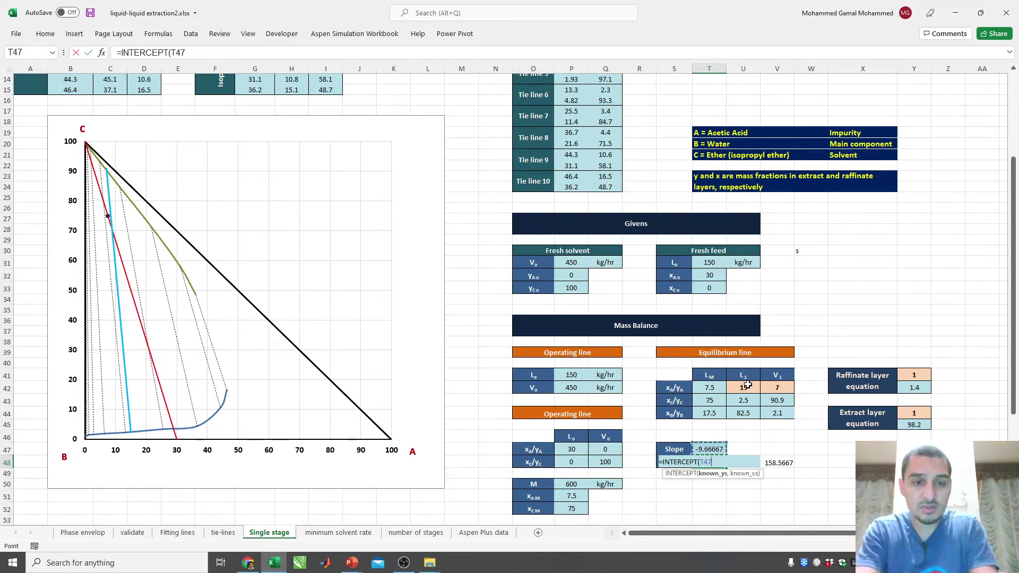
pyautogui.press('Up')
pyautogui.hotkey('shift', 'Right')
pyautogui.write(',')
pyautogui.press('Up')
pyautogui.press('Up')
pyautogui.press('Up')
pyautogui.press('Up')
pyautogui.press('Up')
pyautogui.press('Up')
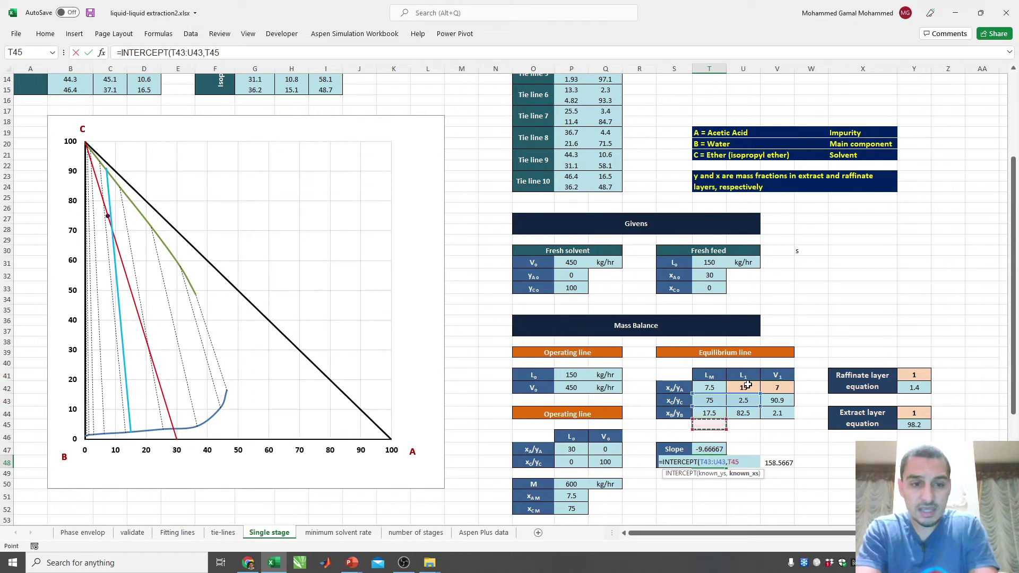
pyautogui.hotkey('shift', 'Right')
pyautogui.press('Return')
pyautogui.press('Up')
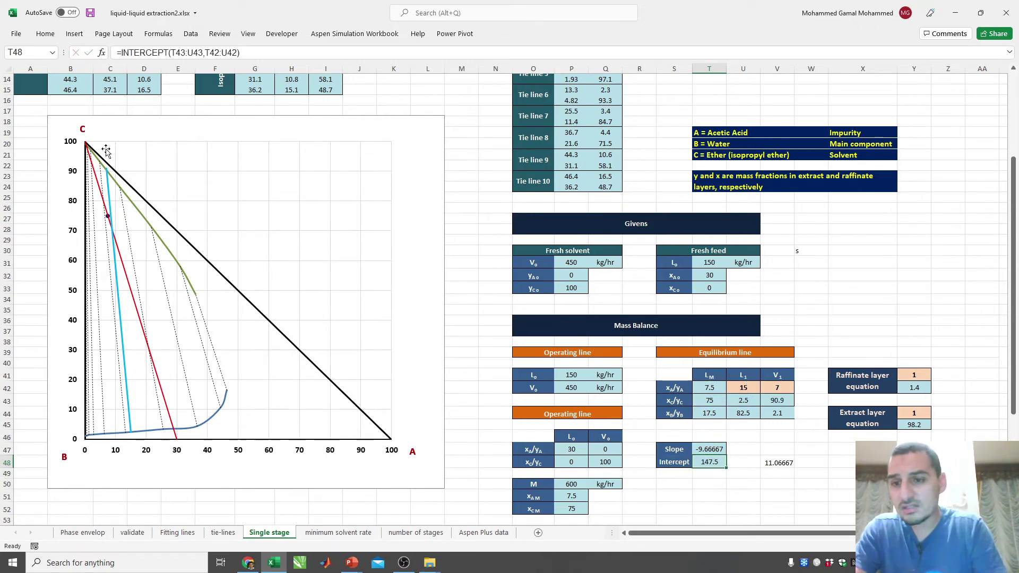
# - Clear the leftover difference formula from V48
pyautogui.moveTo(113, 180)
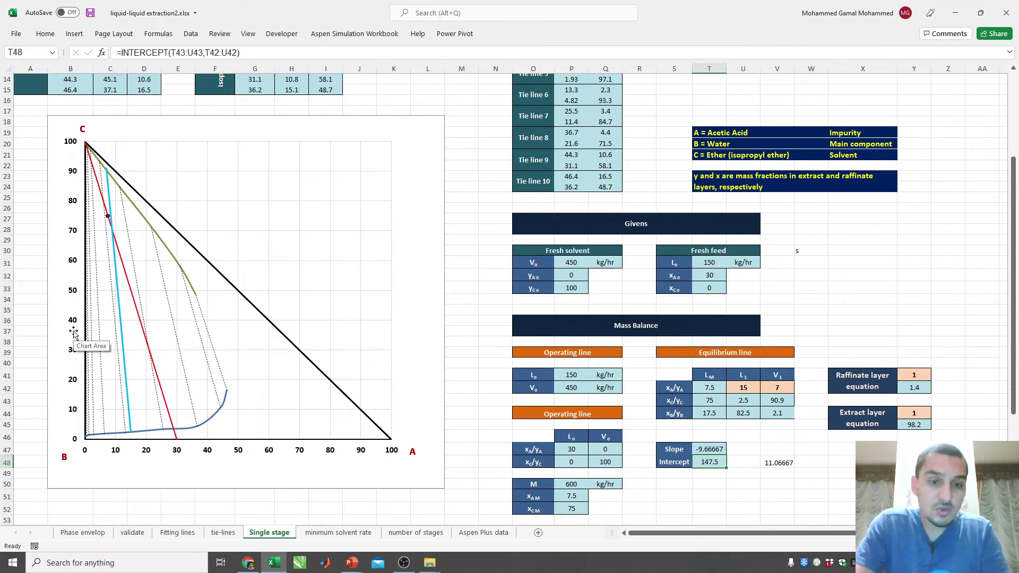
pyautogui.press('Right')
pyautogui.press('Right')
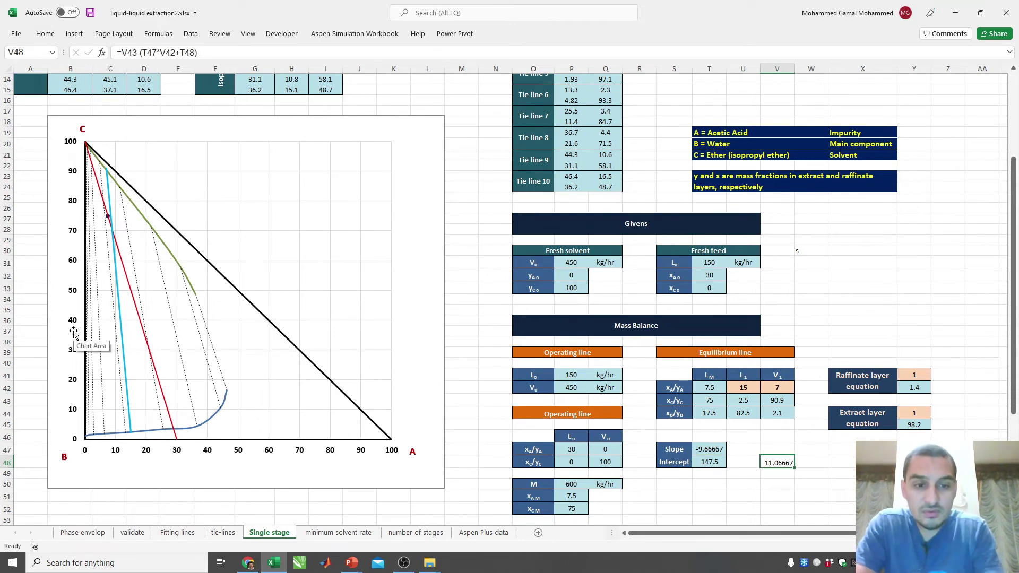
pyautogui.press('Delete')
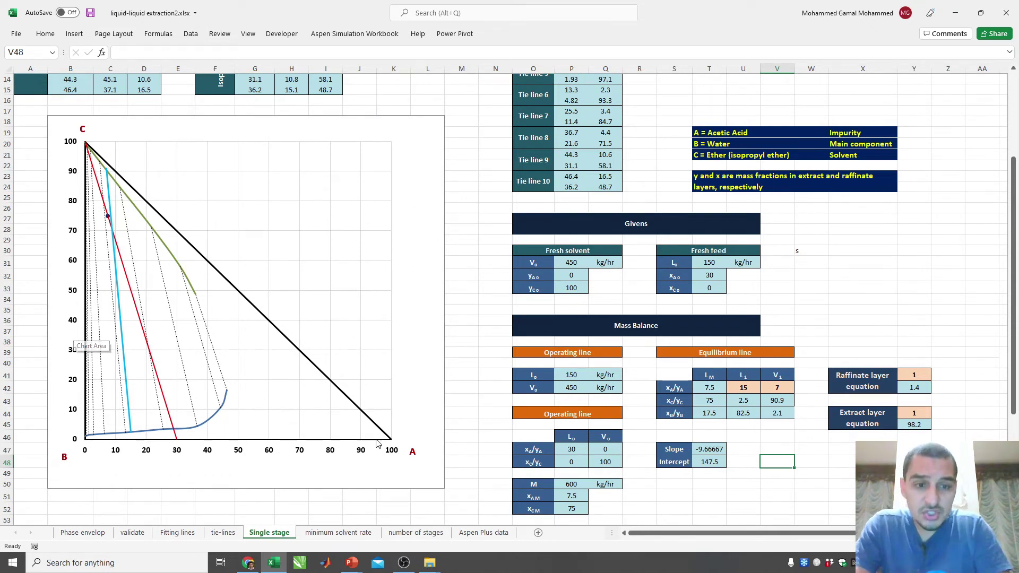
# - Enter =T47*V42+T48 in V48 to calculate V1's C fraction from the straight line equation
pyautogui.click(777, 399)
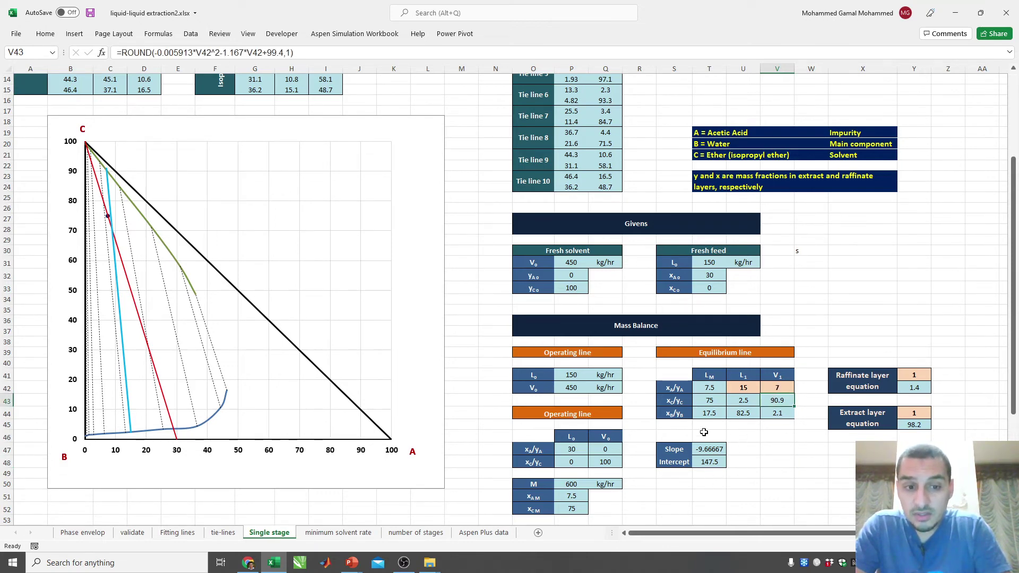
pyautogui.click(765, 463)
pyautogui.write('=')
pyautogui.press('Left')
pyautogui.press('Left')
pyautogui.press('Up')
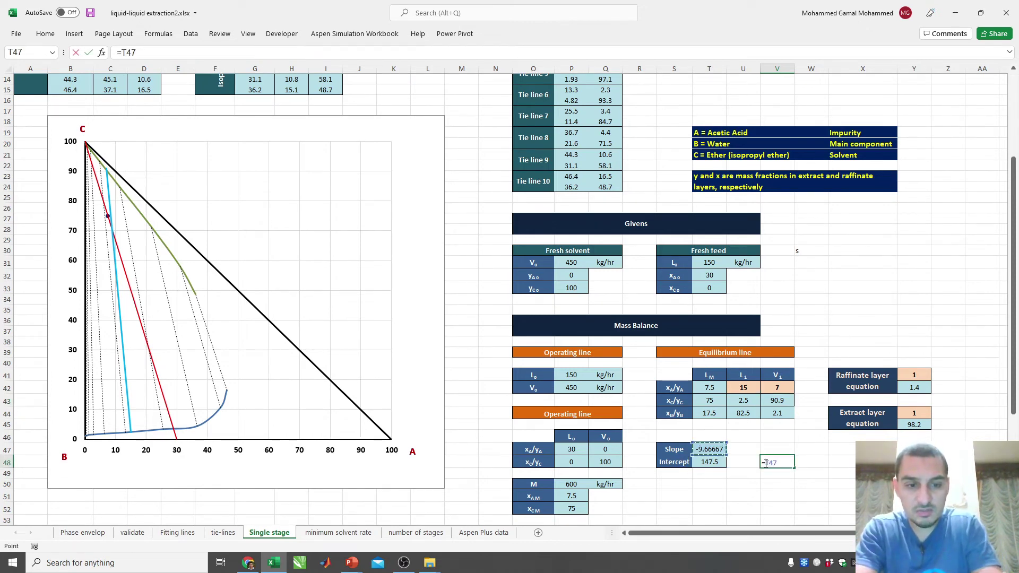
pyautogui.write('*')
pyautogui.press('Up')
pyautogui.press('Up')
pyautogui.press('Up')
pyautogui.press('Up')
pyautogui.press('Up')
pyautogui.press('Up')
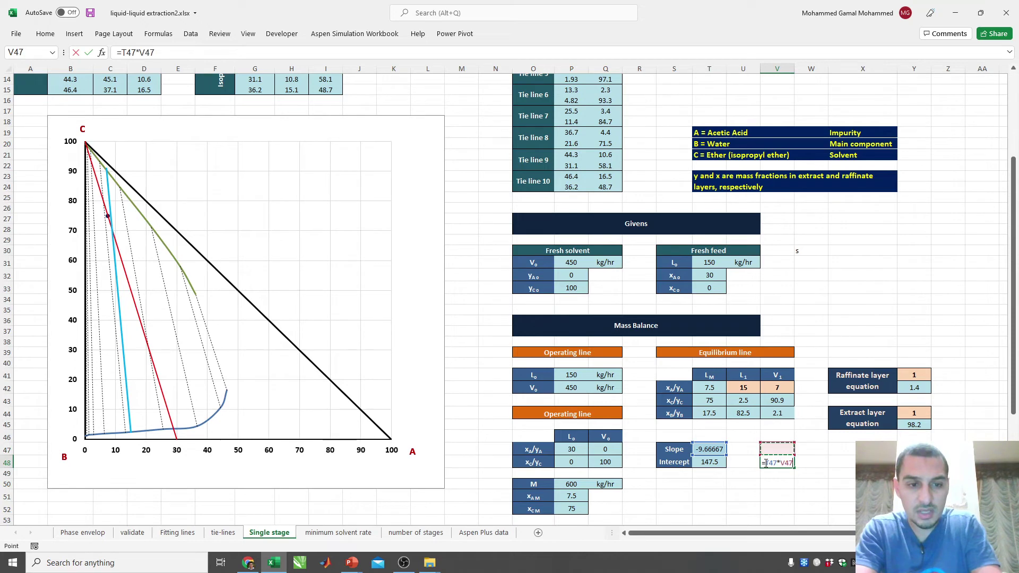
pyautogui.write('+')
pyautogui.press('Left')
pyautogui.press('Left')
pyautogui.press('Return')
pyautogui.click(764, 462)
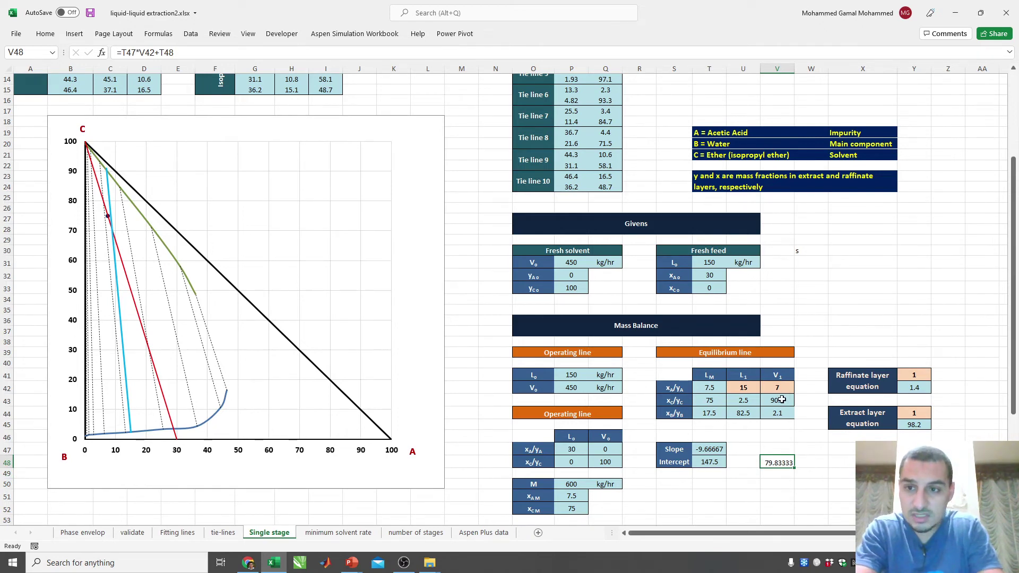
# - Enter =V48-V43 in V49 as the difference between the straight line and extract curve values
pyautogui.press('Down')
pyautogui.write('=')
pyautogui.press('Up')
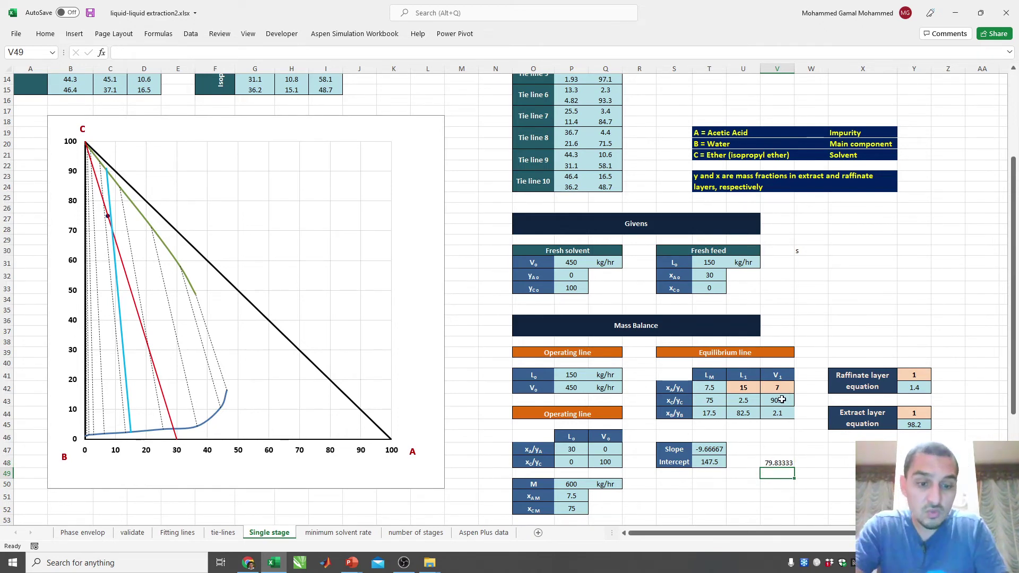
pyautogui.write('-')
pyautogui.press('Up')
pyautogui.press('Up')
pyautogui.press('Up')
pyautogui.press('Up')
pyautogui.press('Up')
pyautogui.press('Up')
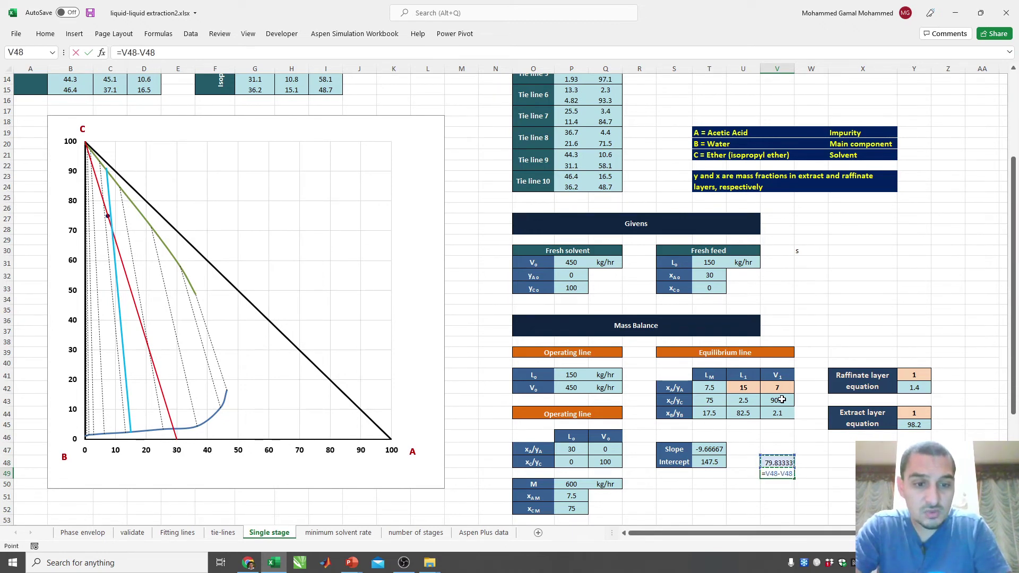
pyautogui.press('Return')
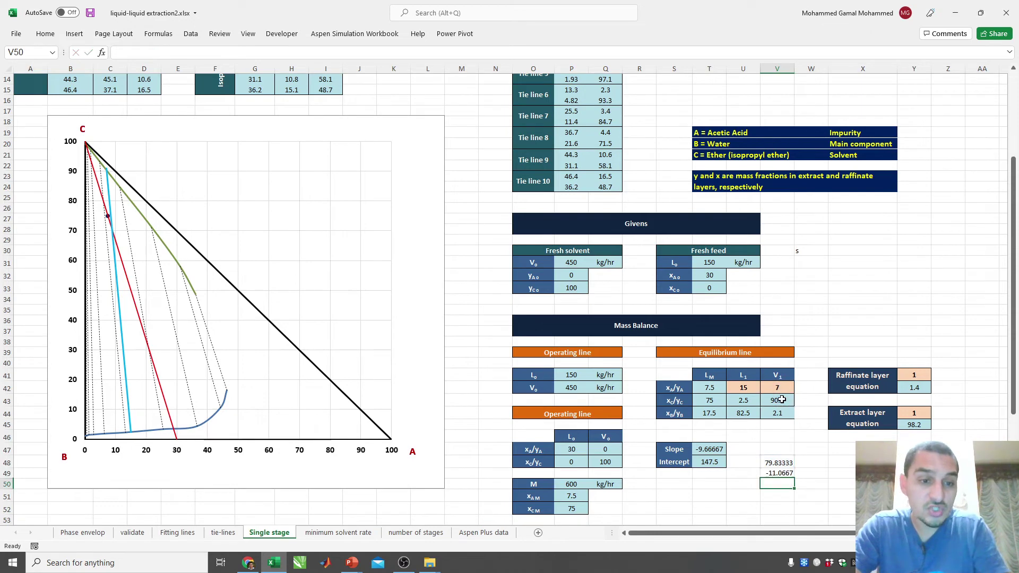
pyautogui.press('Up')
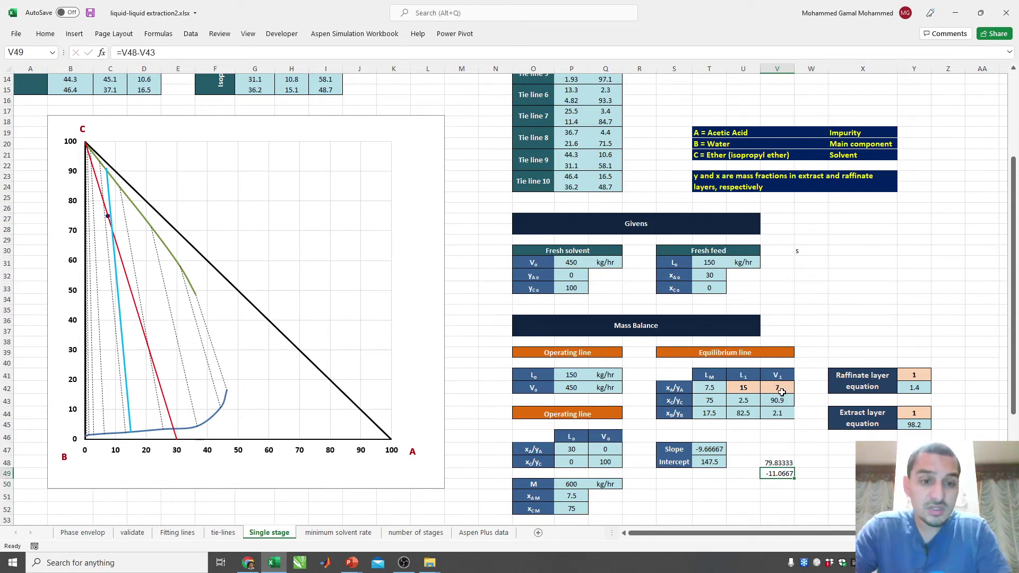
# - Run Goal Seek to set V49 to 0 by changing the V1 xA/yA guess in V42
pyautogui.click(780, 391)
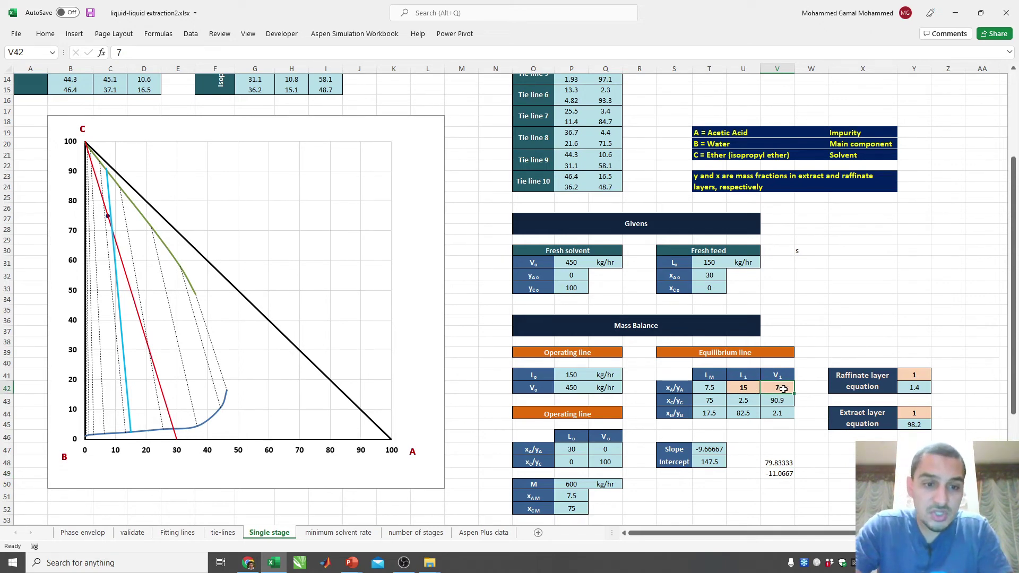
pyautogui.click(779, 474)
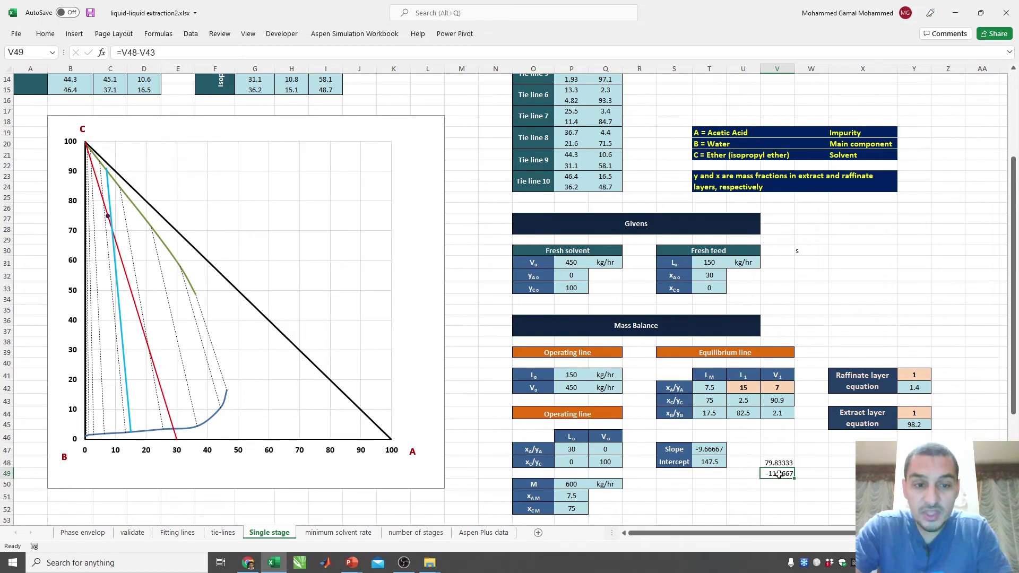
pyautogui.doubleClick(191, 34)
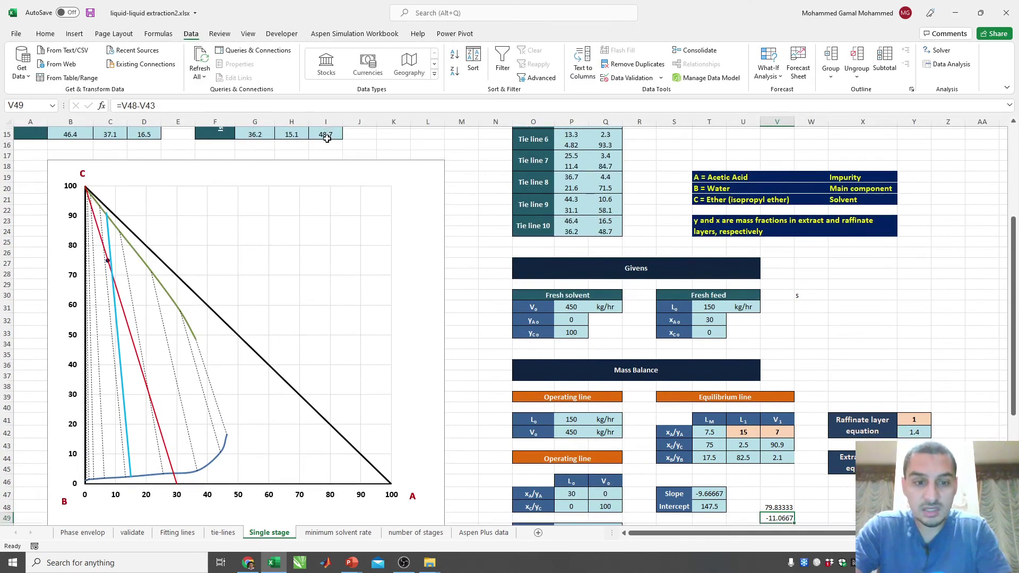
pyautogui.scroll(-3, 327, 137)
pyautogui.click(765, 76)
pyautogui.click(775, 110)
pyautogui.press('Tab')
pyautogui.write('0')
pyautogui.press('Tab')
pyautogui.press('Up')
pyautogui.press('Up')
pyautogui.press('Up')
pyautogui.press('Up')
pyautogui.press('Up')
pyautogui.press('Up')
pyautogui.press('Return')
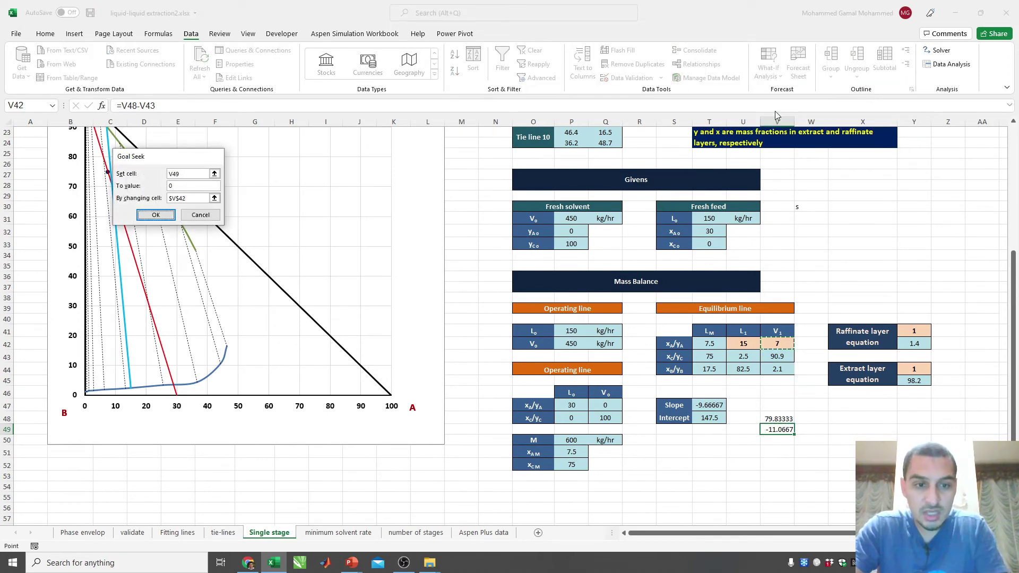
pyautogui.press('Return')
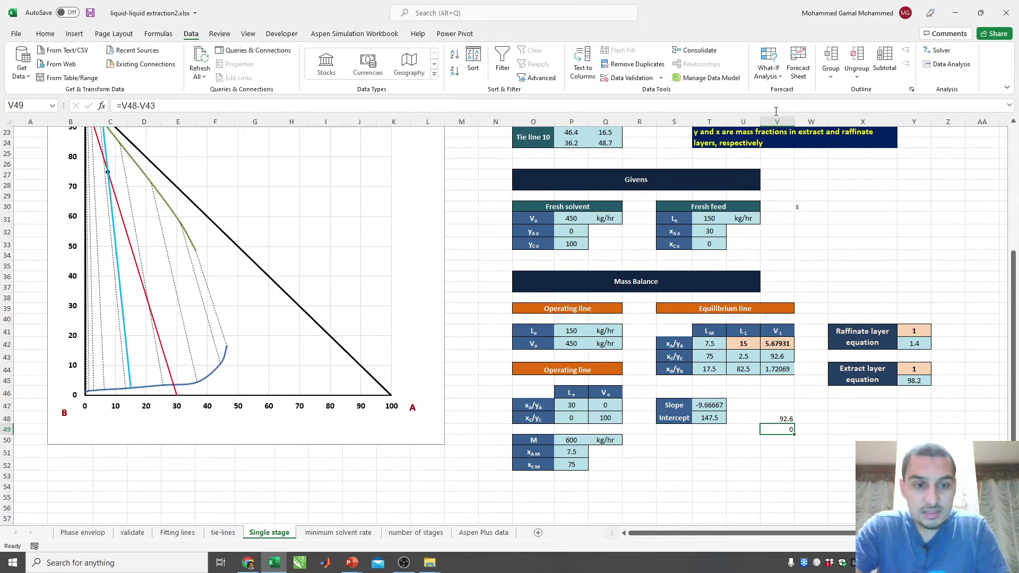
# - Set the L1 xA/yA guess in U42 to 14.5 to bring the equilibrium line closer to the neighbouring tie line
pyautogui.scroll(2, 391, 273)
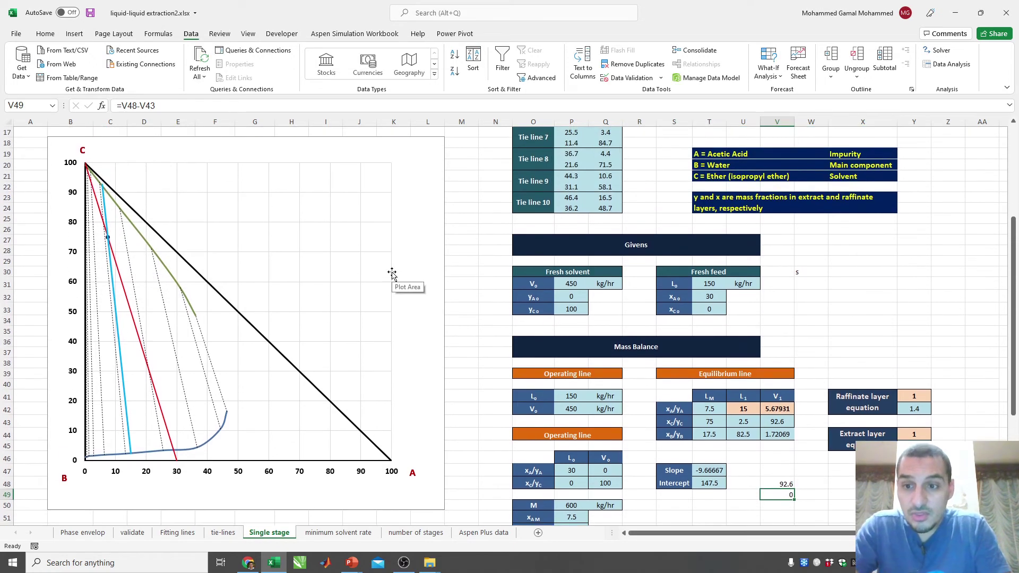
pyautogui.moveTo(110, 247)
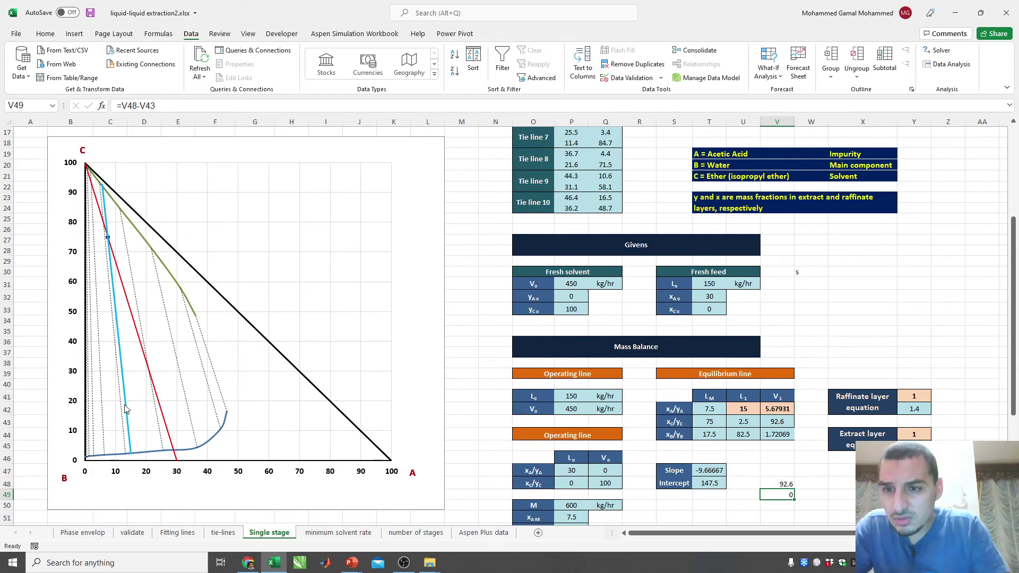
pyautogui.click(752, 410)
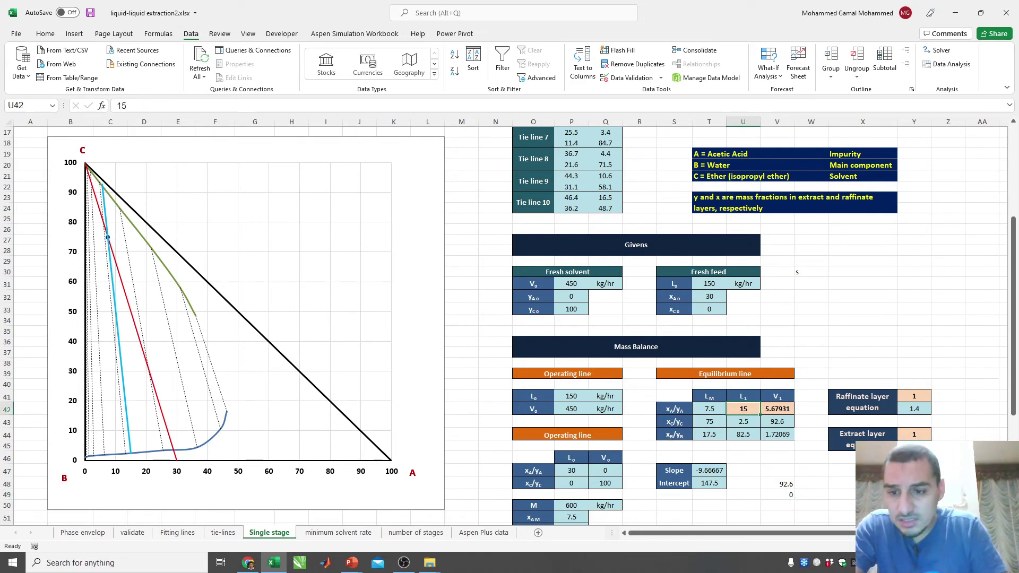
pyautogui.moveTo(131, 456)
pyautogui.write('1')
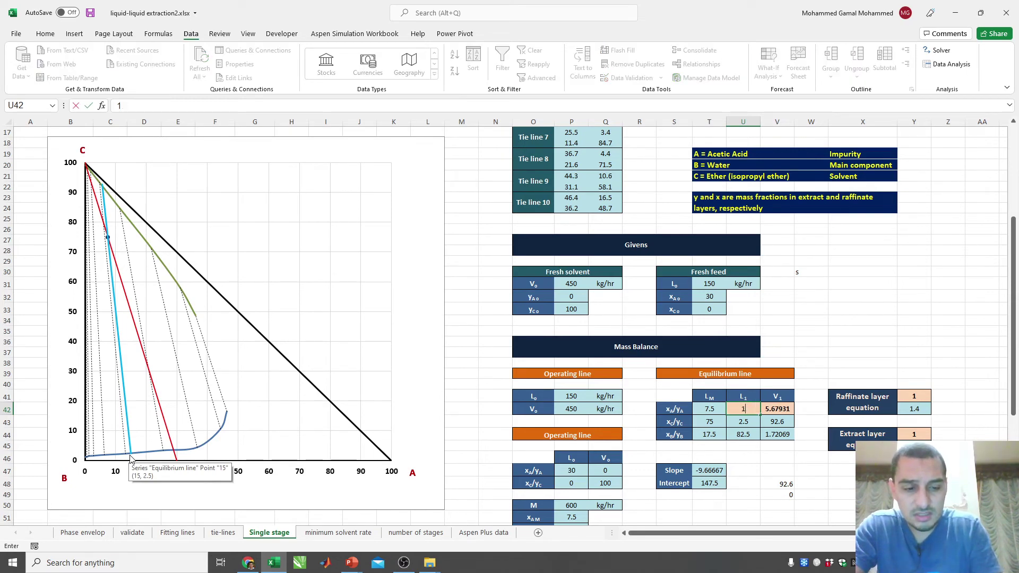
pyautogui.write('4.5')
pyautogui.press('Return')
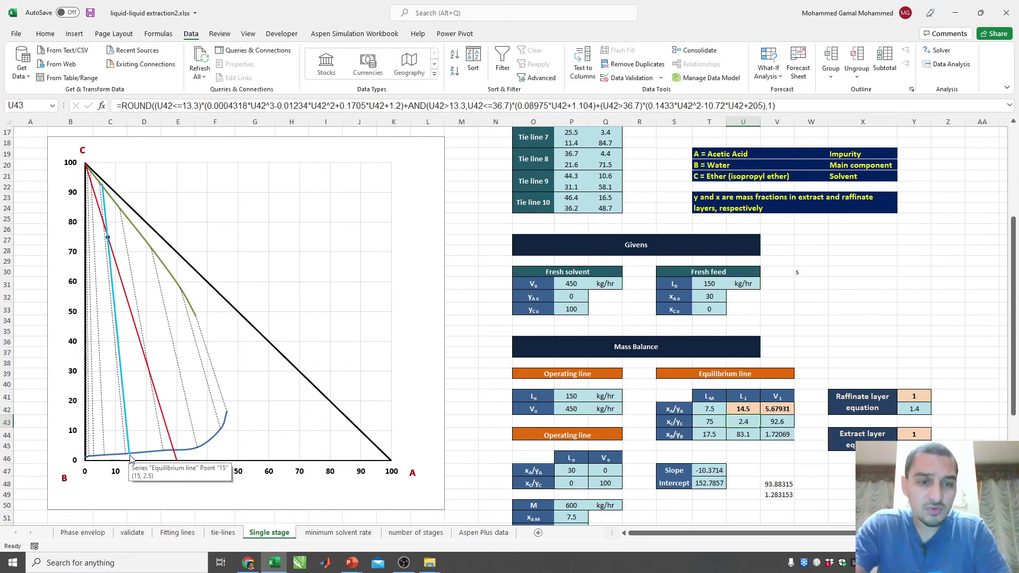
# - Run Goal Seek again to bring V49 to 0 by changing V42, using the new L1 guess
pyautogui.click(779, 495)
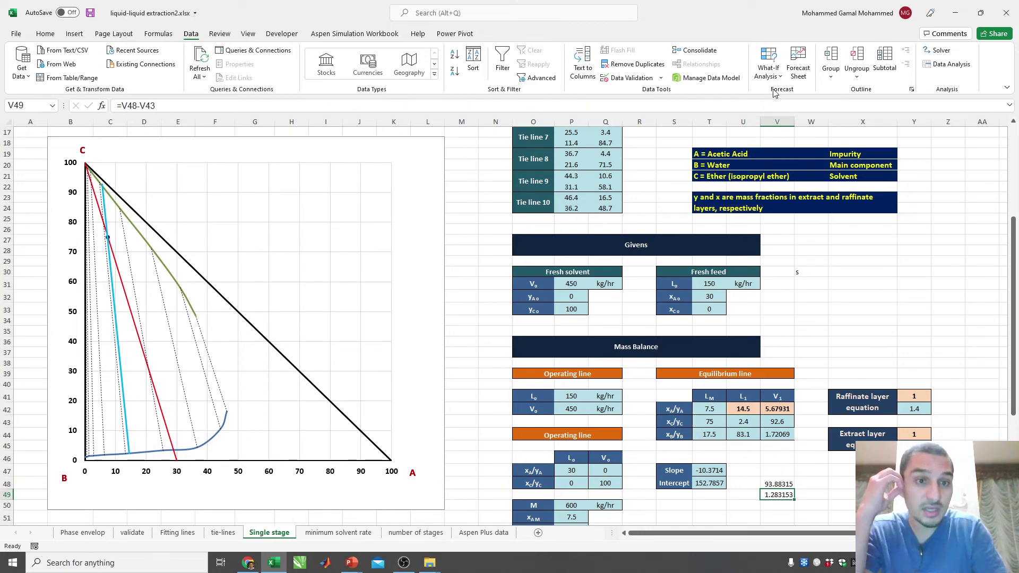
pyautogui.click(769, 72)
pyautogui.click(783, 109)
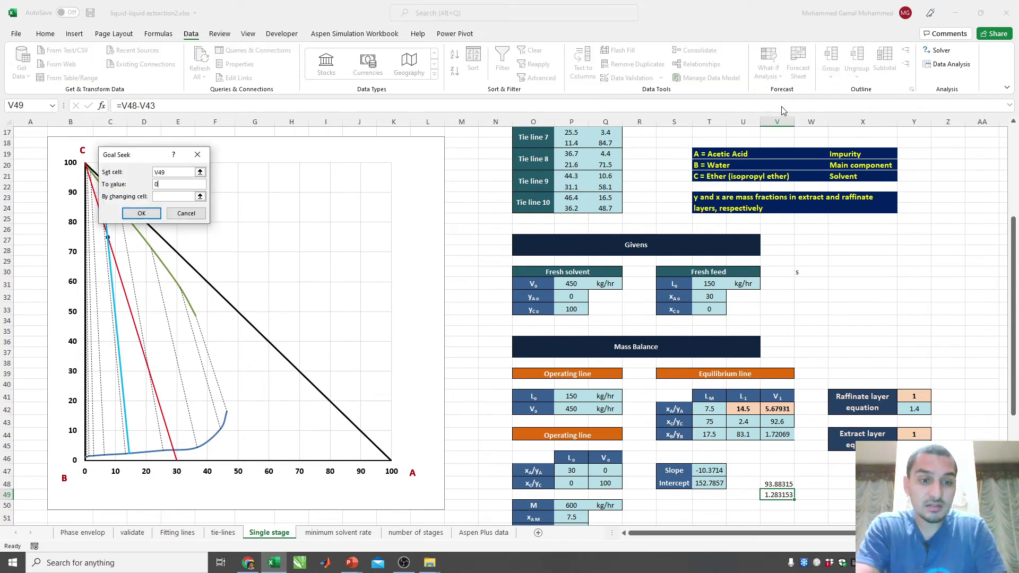
pyautogui.press('Return')
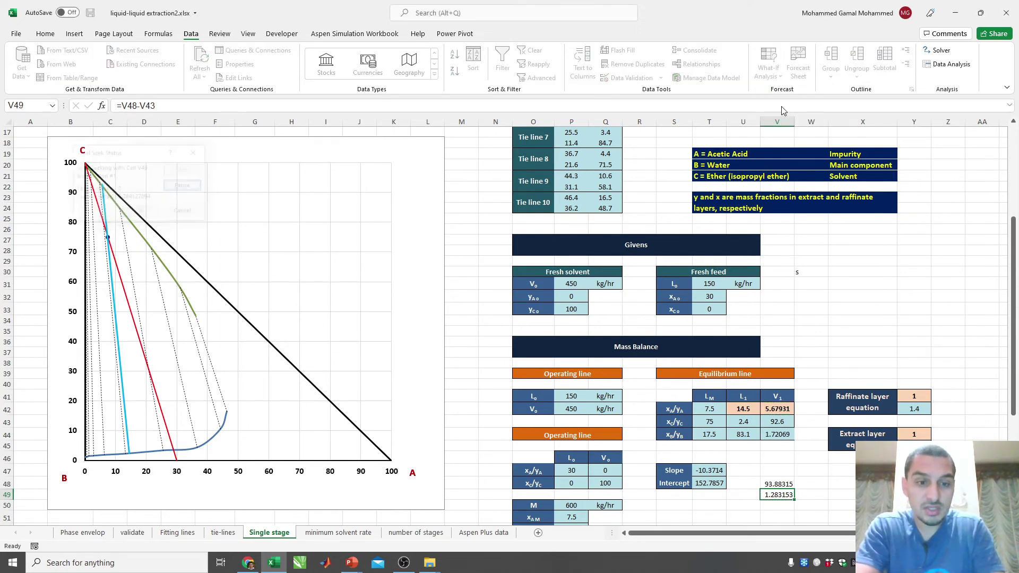
pyautogui.press('Return')
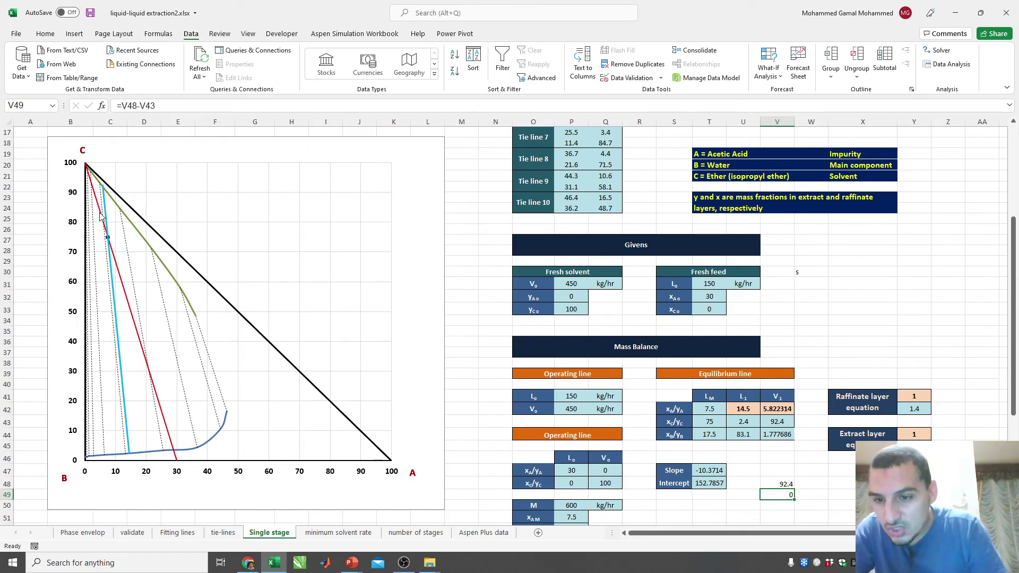
# - Examine on the ternary chart how the equilibrium line passes through mixing point M relative to the adjacent tie lines
pyautogui.moveTo(101, 216)
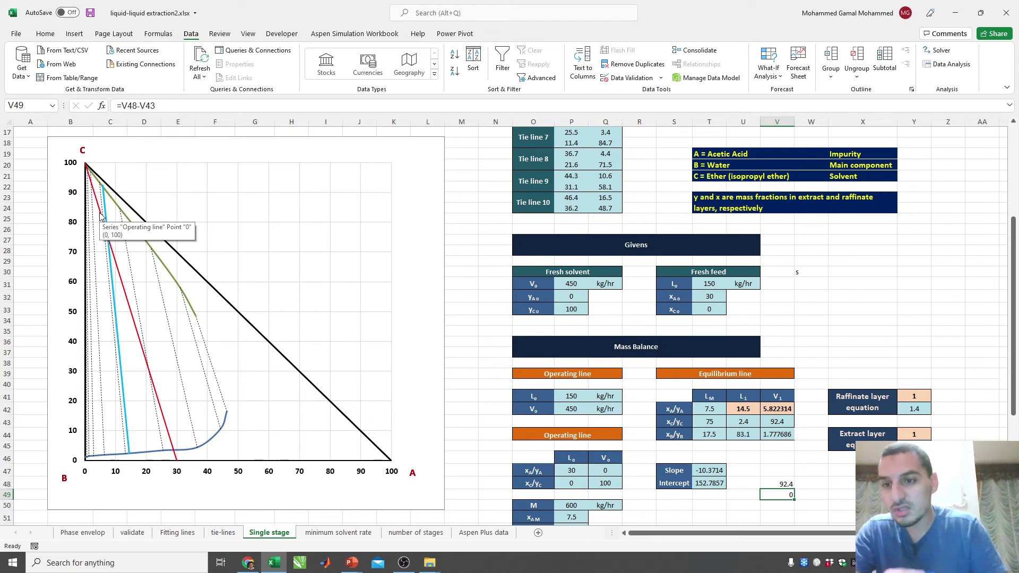
pyautogui.moveTo(104, 193)
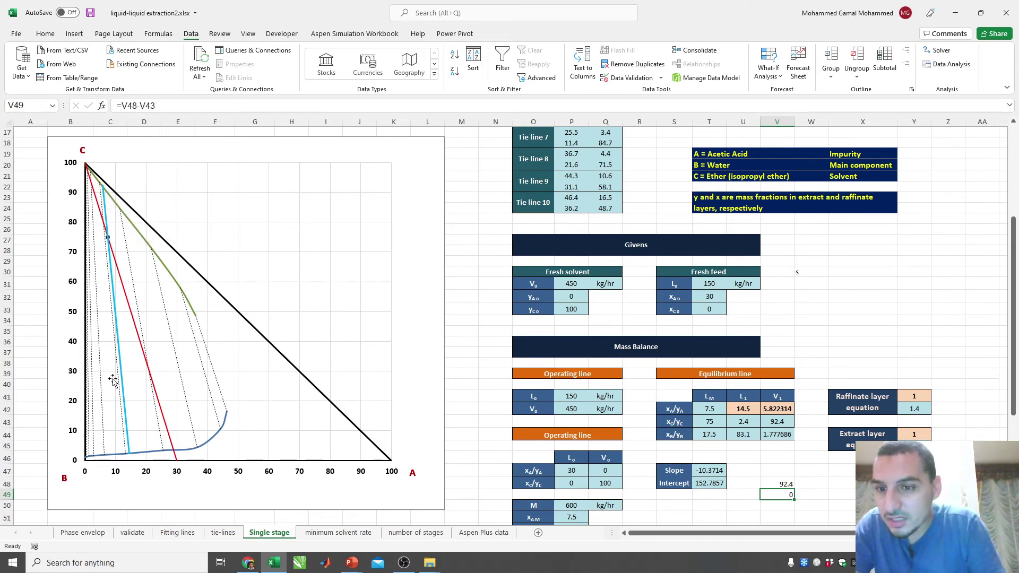
pyautogui.scroll(4, 128, 342)
pyautogui.scroll(3, 128, 342)
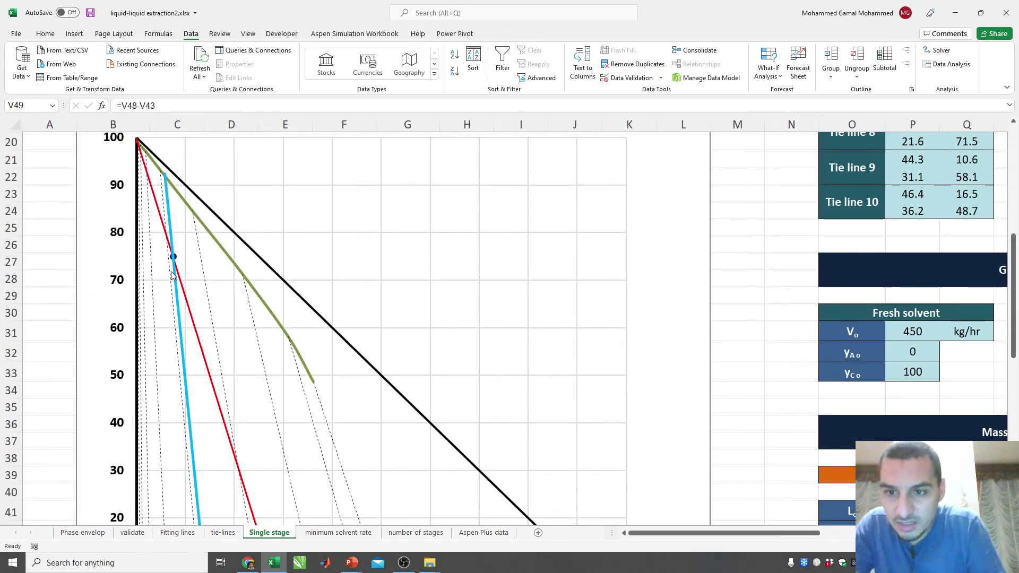
pyautogui.scroll(-4, 173, 304)
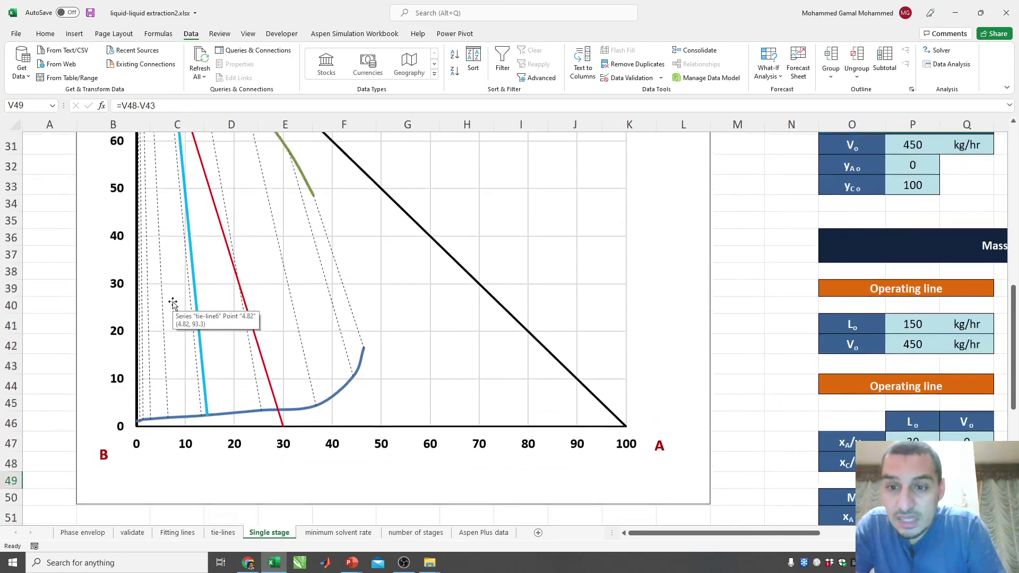
pyautogui.scroll(4, 173, 303)
pyautogui.scroll(2, 173, 304)
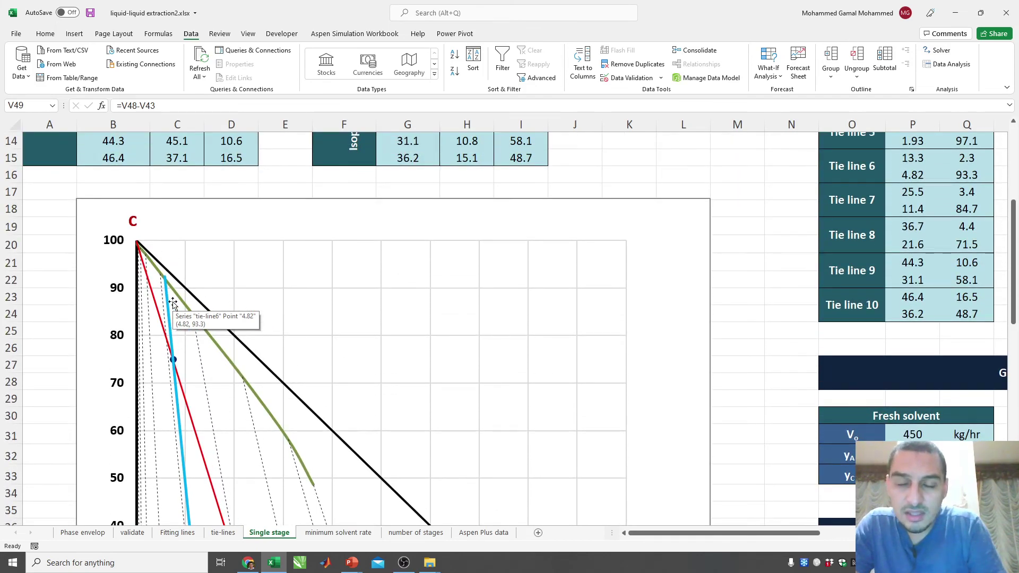
pyautogui.scroll(-3, 173, 303)
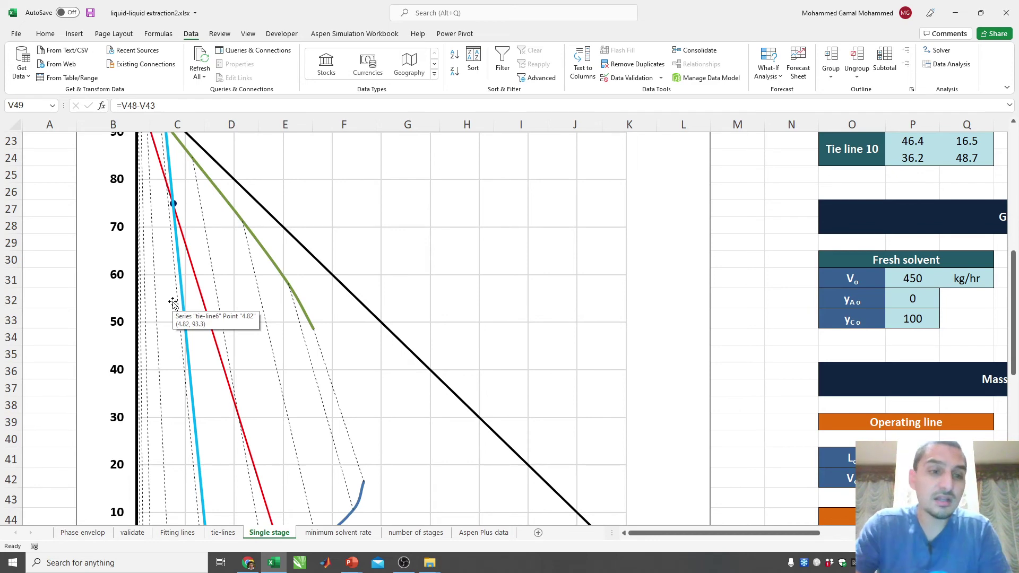
pyautogui.scroll(-3, 173, 304)
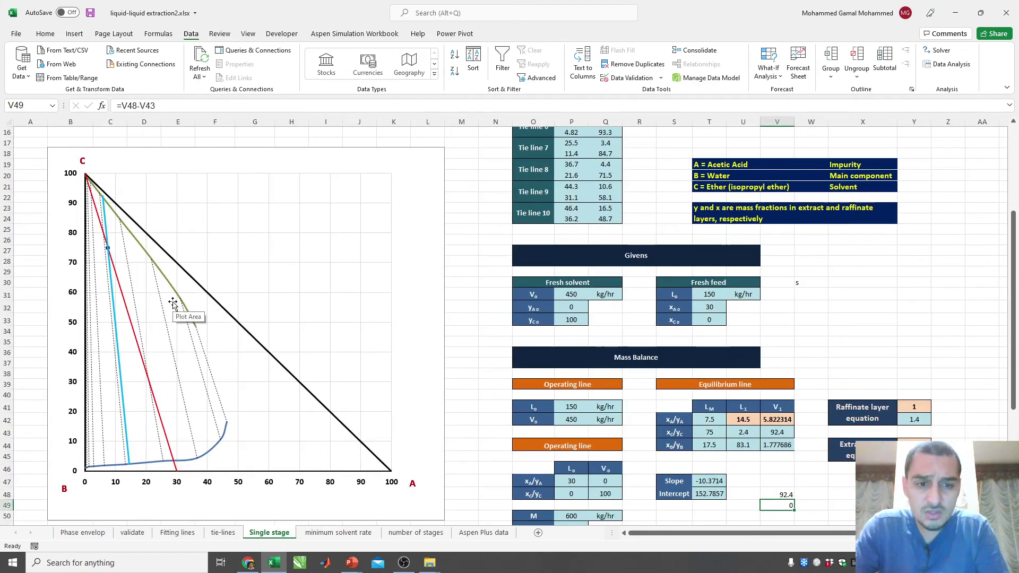
pyautogui.scroll(-2, 173, 304)
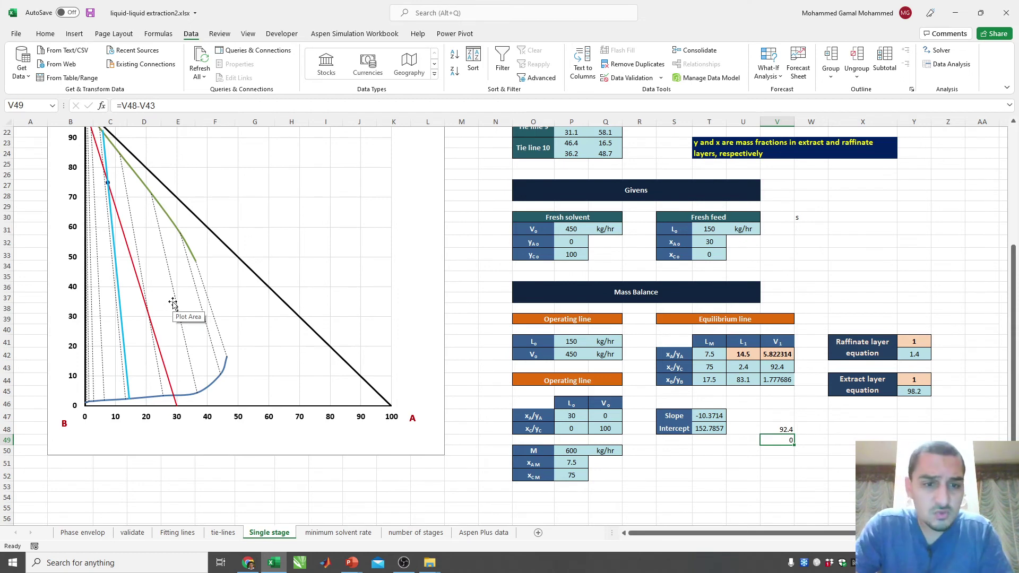
# - Review the solved L1 and V1 compositions in U42:V44 against the fresh feed's flow rate and acetic acid fraction
pyautogui.click(752, 356)
pyautogui.moveTo(752, 356); pyautogui.dragTo(770, 389)
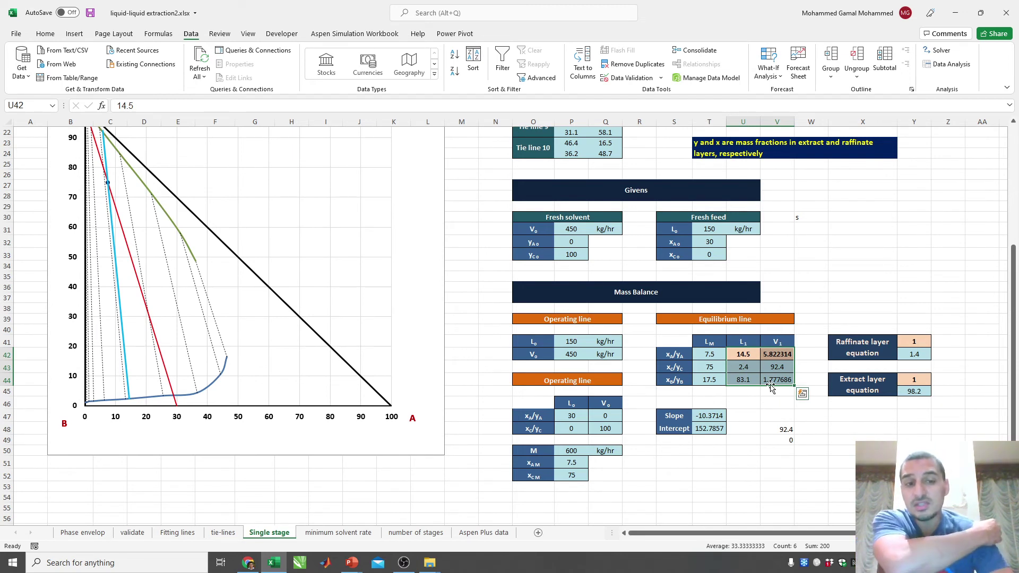
pyautogui.click(710, 231)
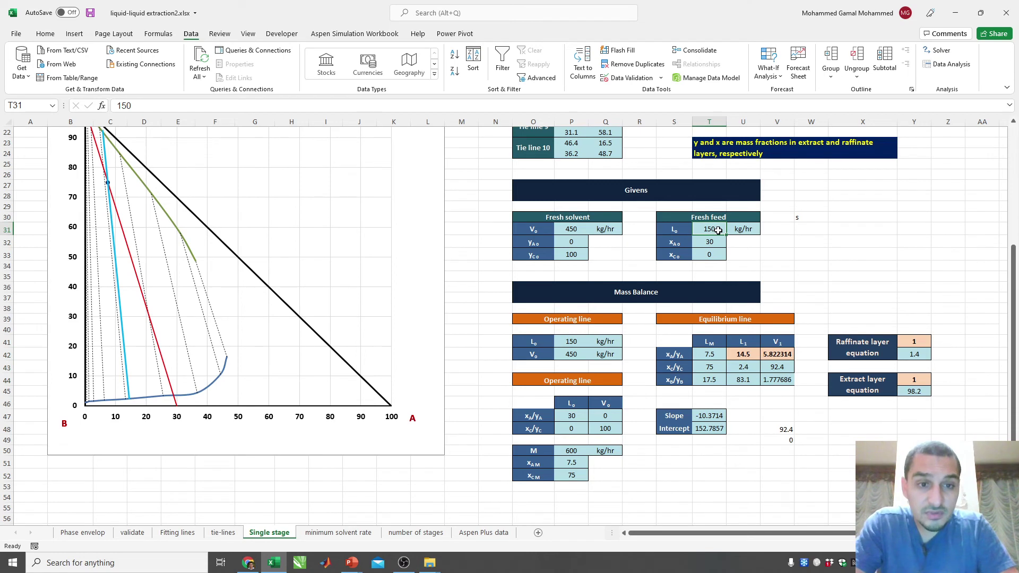
pyautogui.click(718, 244)
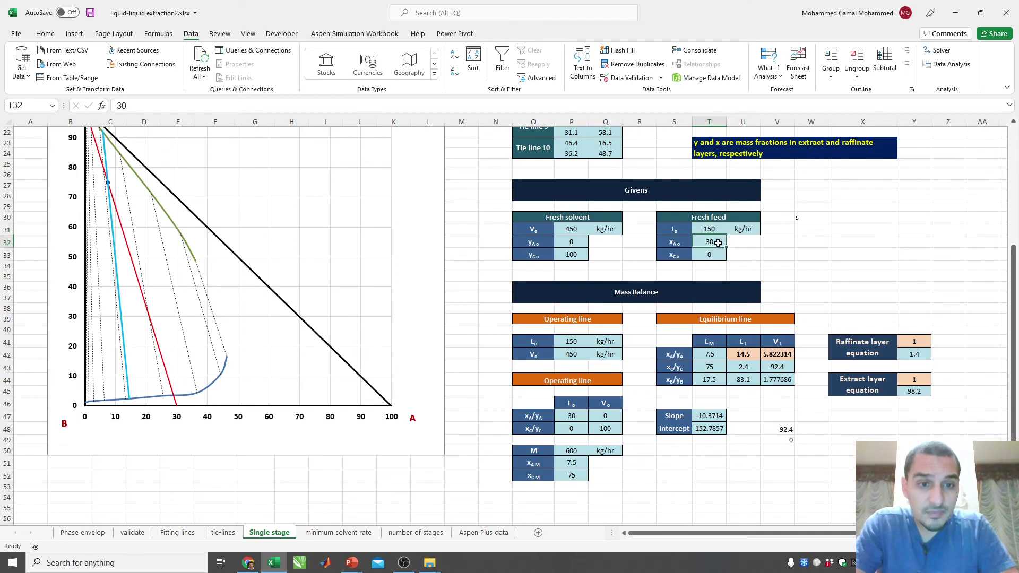
pyautogui.click(746, 367)
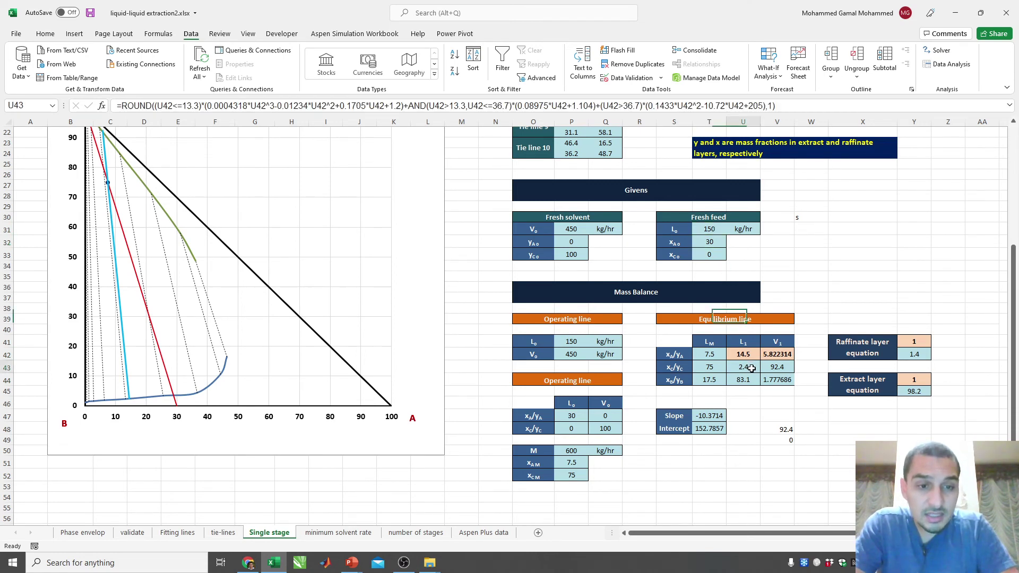
pyautogui.click(750, 354)
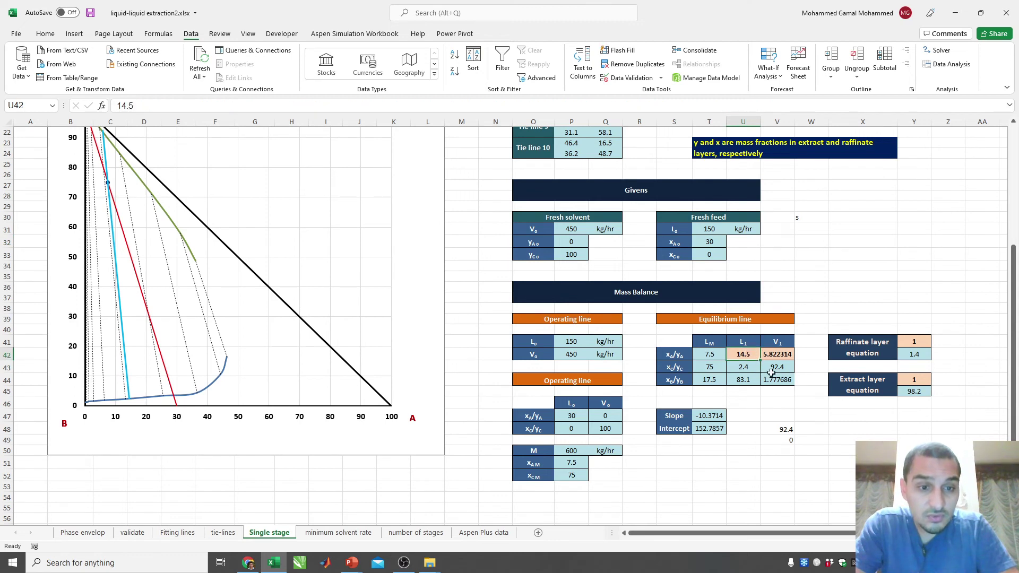
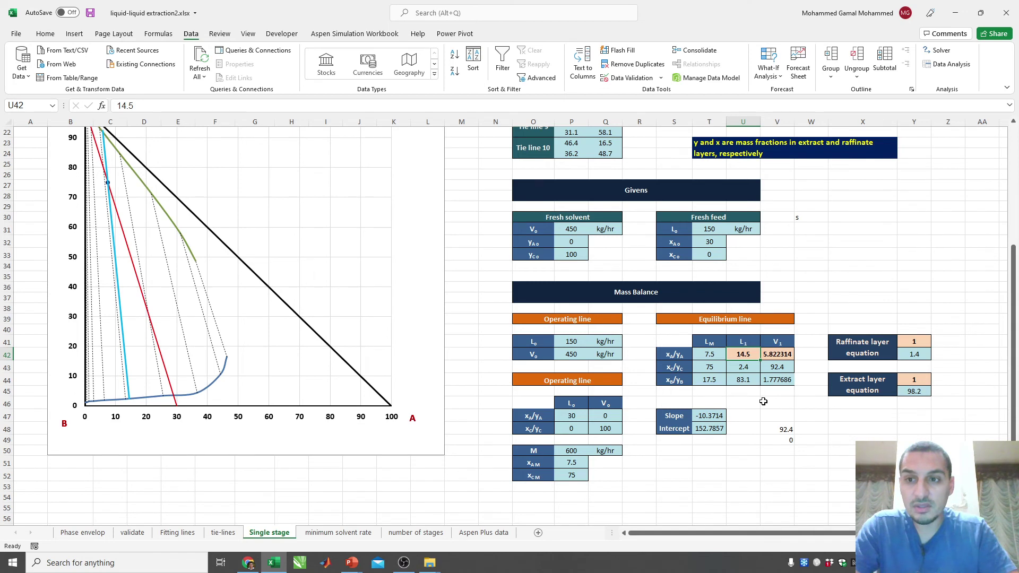
# - Label cell T51 as V1, below the slope and intercept table
pyautogui.scroll(1, 763, 402)
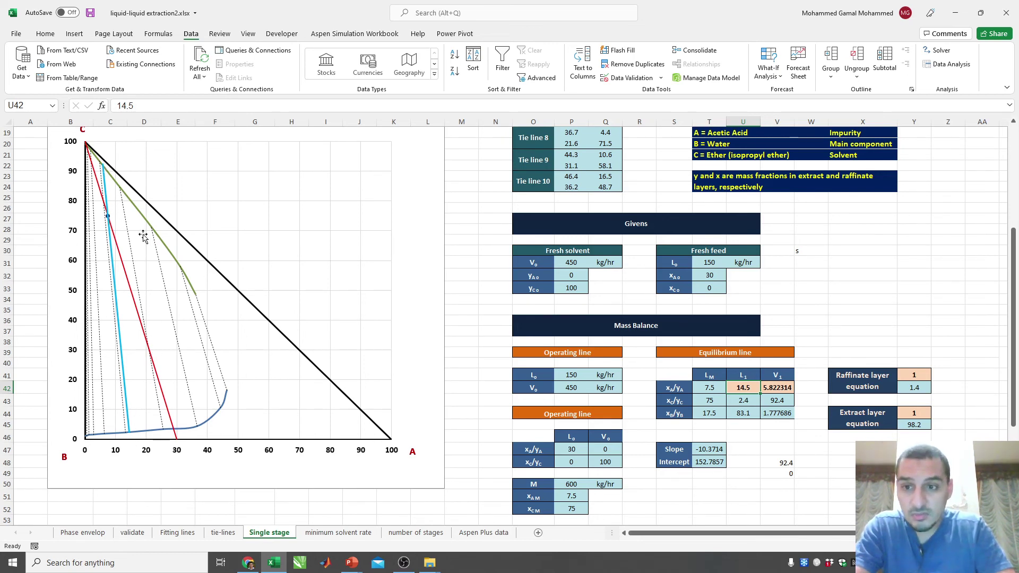
pyautogui.scroll(-1, 701, 404)
pyautogui.click(712, 463)
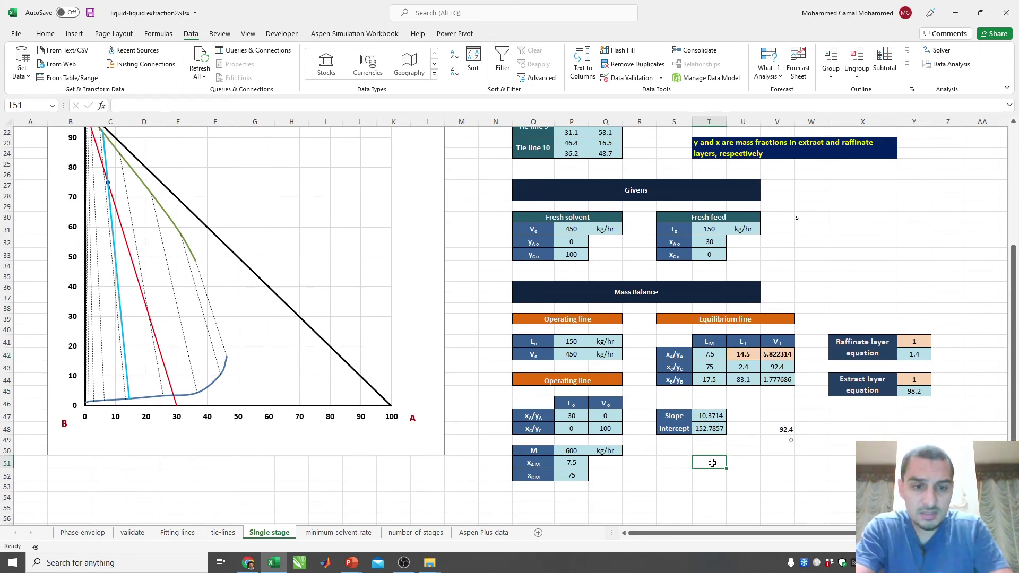
pyautogui.write('V')
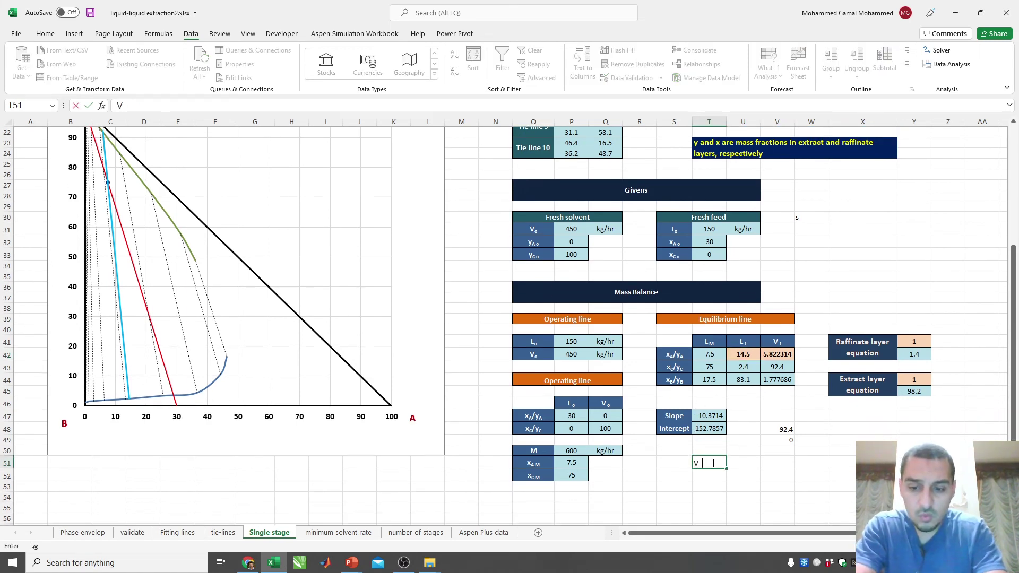
pyautogui.write('1')
pyautogui.press('Tab')
# - Calculate the V1 flow rate in U51 by the lever rule with the formula =(T43-U43)/(V43-U43)*P50
pyautogui.write('=(')
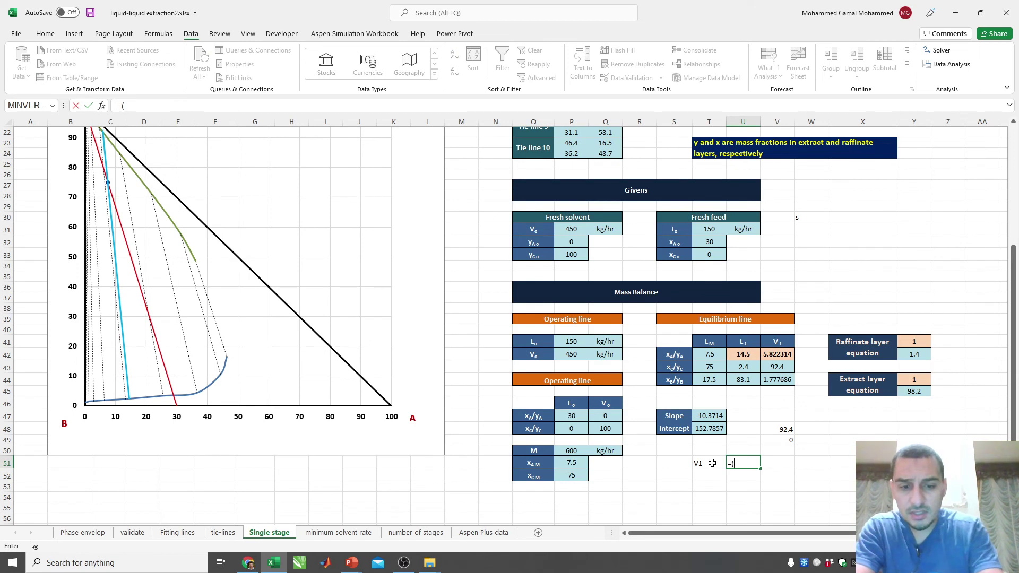
pyautogui.scroll(1, 211, 247)
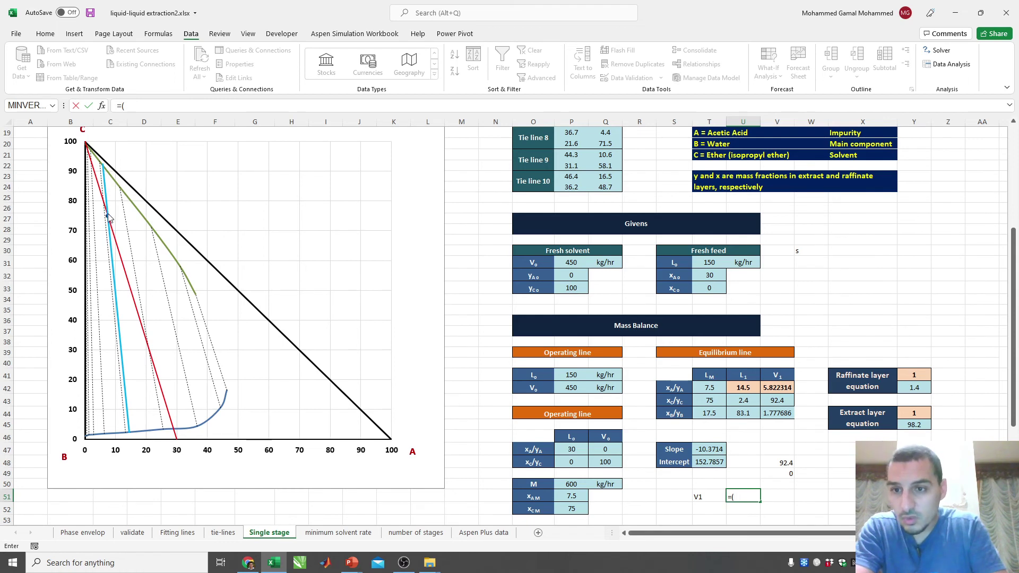
pyautogui.moveTo(110, 222)
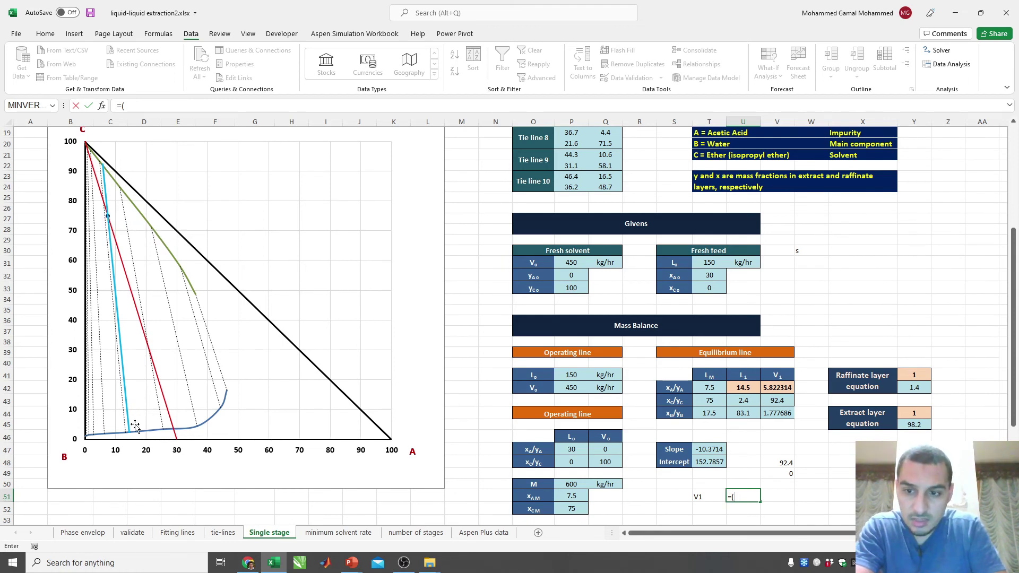
pyautogui.moveTo(133, 437)
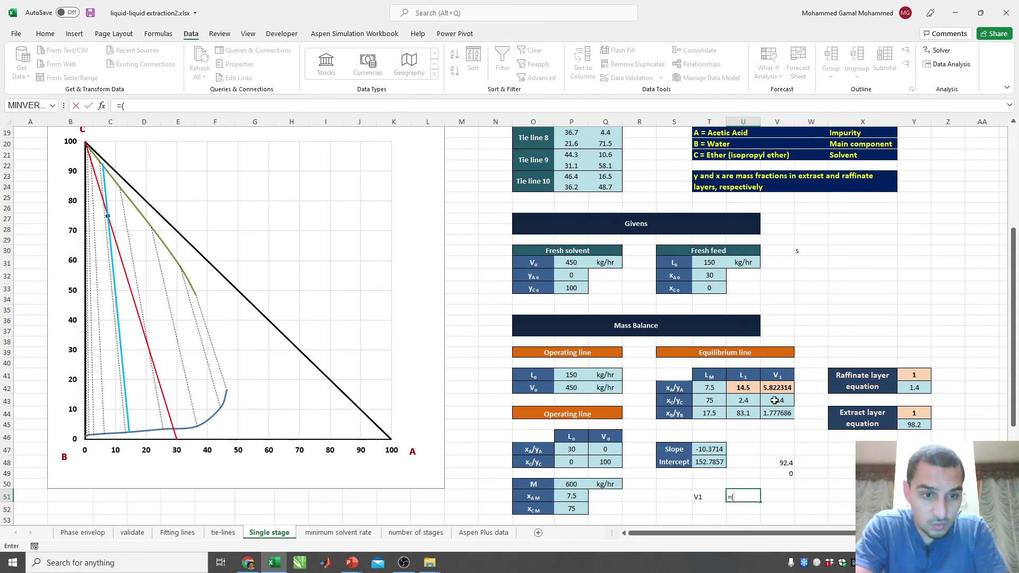
pyautogui.click(707, 400)
pyautogui.write('-')
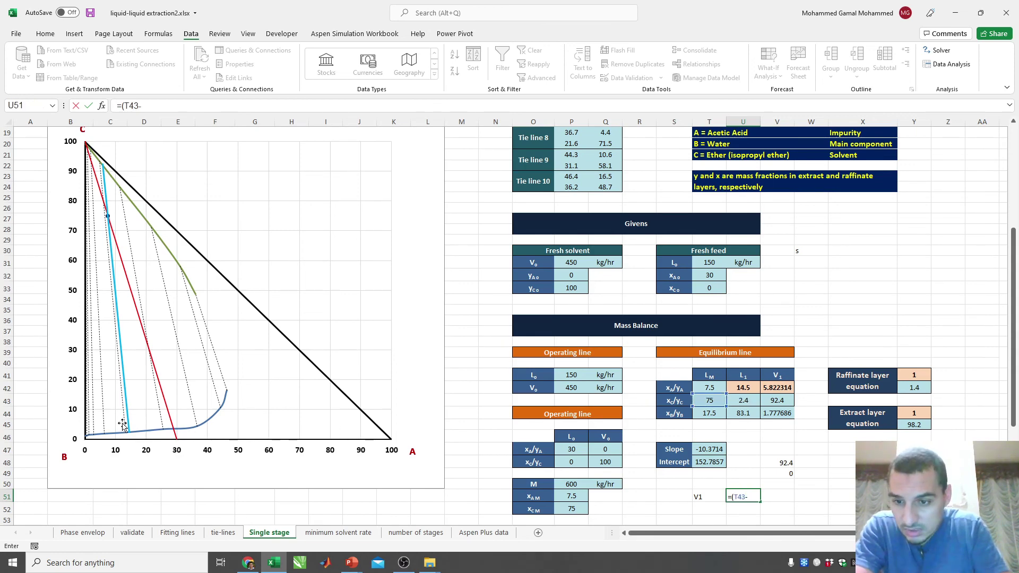
pyautogui.click(747, 403)
pyautogui.write(')')
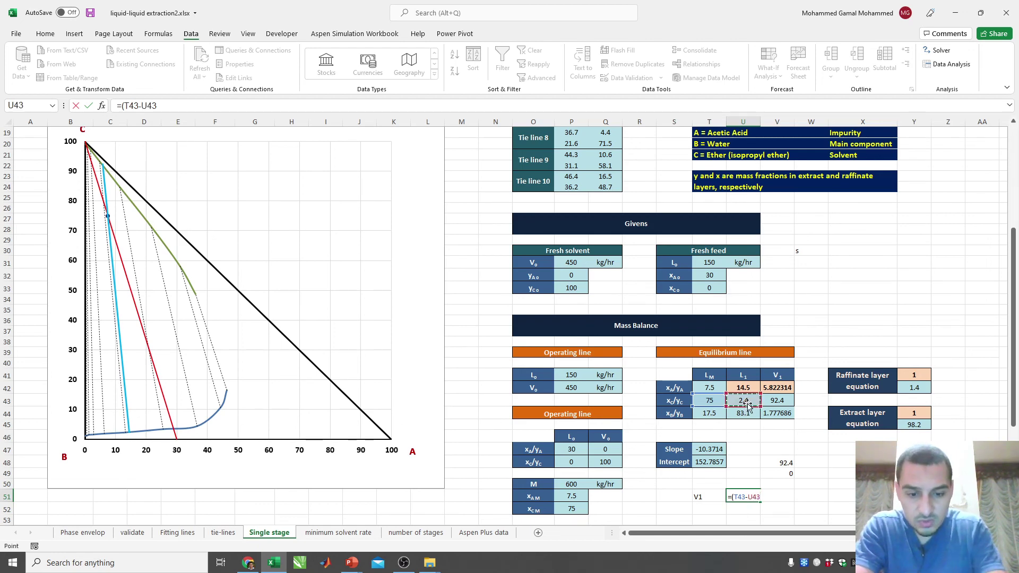
pyautogui.write('/(')
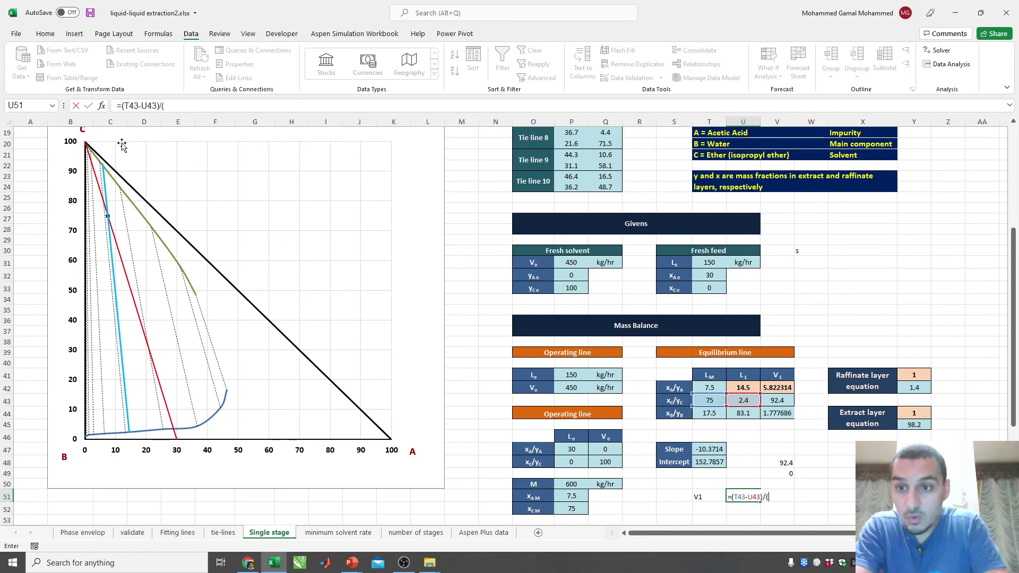
pyautogui.click(775, 401)
pyautogui.write('-')
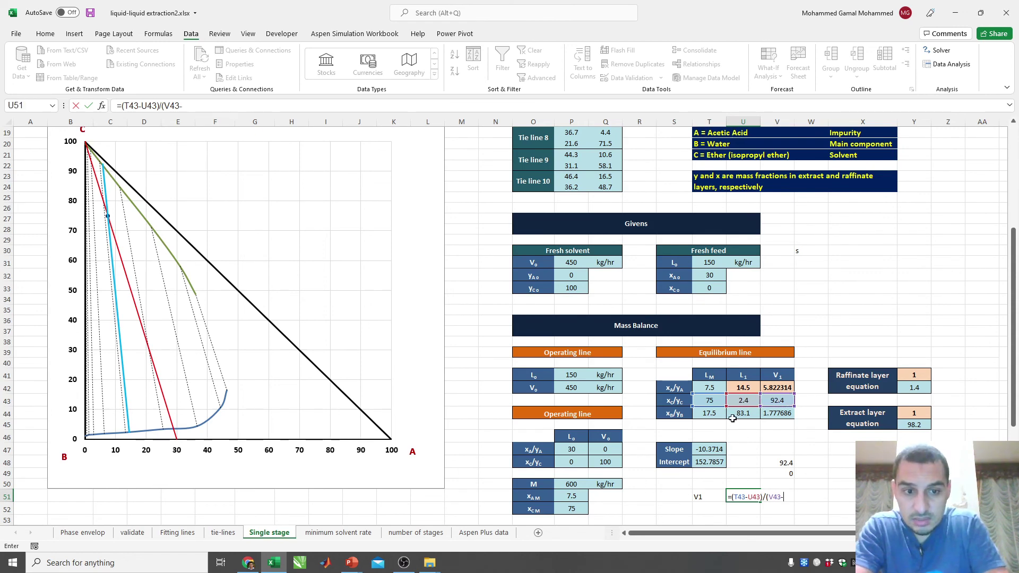
pyautogui.click(740, 401)
pyautogui.write(')*')
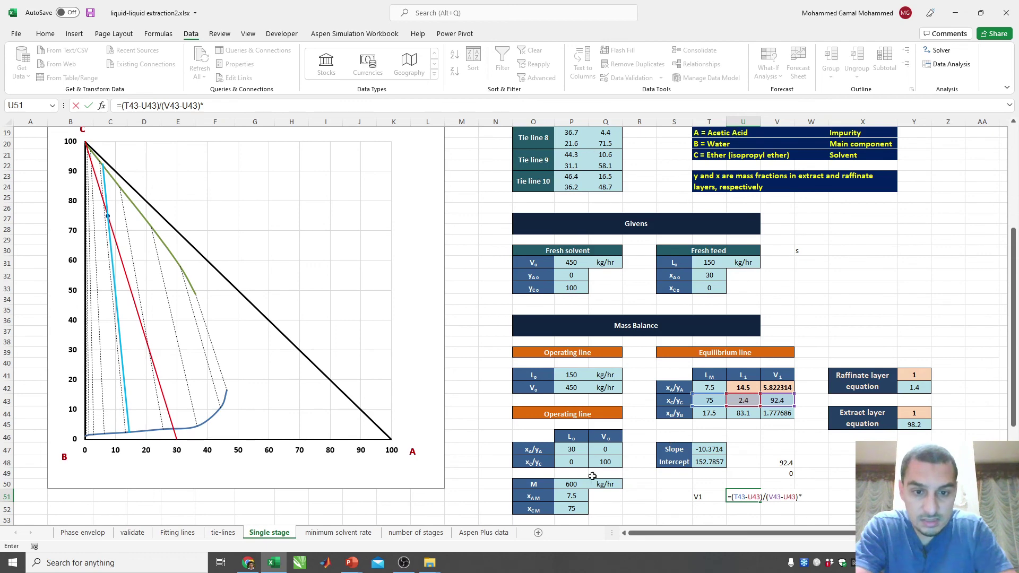
pyautogui.click(572, 482)
pyautogui.hotkey('shift', 'Tab')
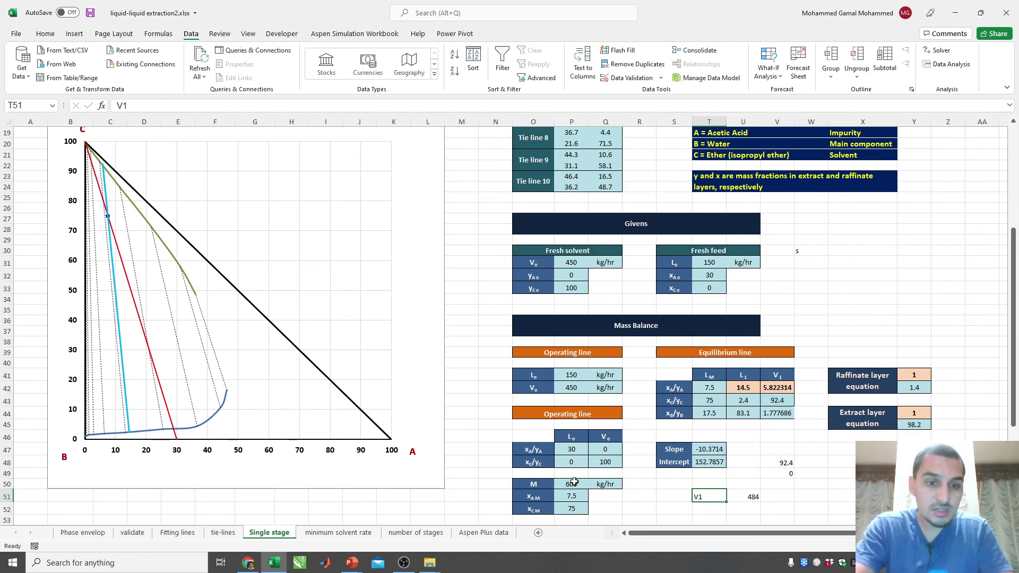
# - Enter kg/hr in V51 as the unit of the V1 flow rate
pyautogui.press('Tab')
pyautogui.press('Tab')
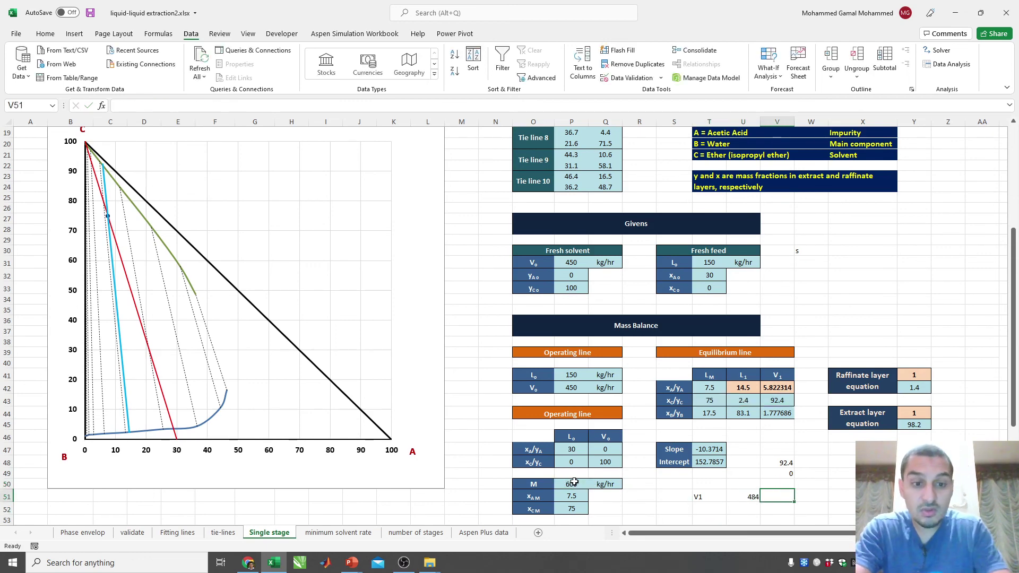
pyautogui.write('kg/hr')
pyautogui.press('Return')
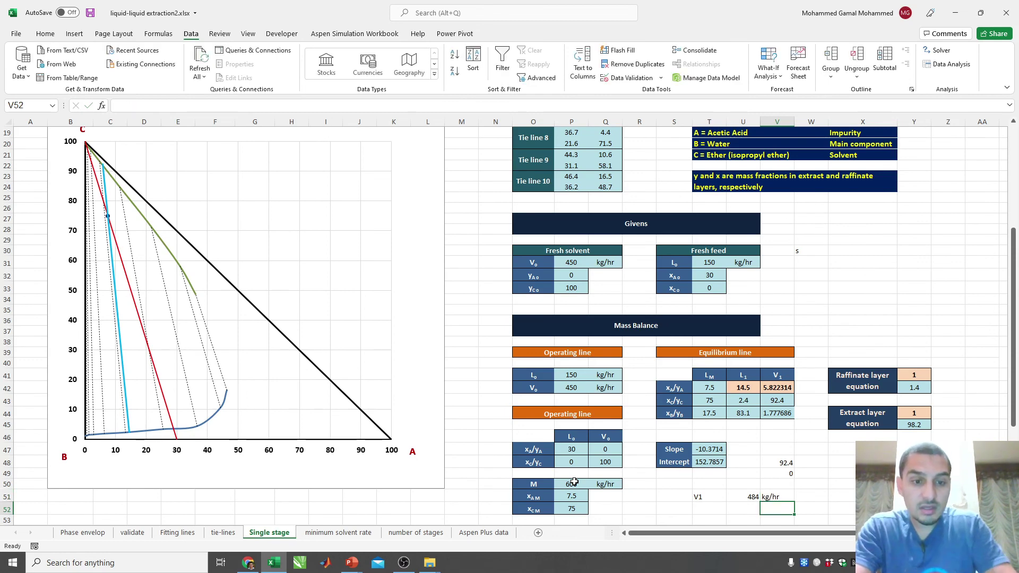
# - Label cell T52 as L1 and calculate its flow rate in U52 as total M minus V1, =P50-U51
pyautogui.press('Left')
pyautogui.press('Left')
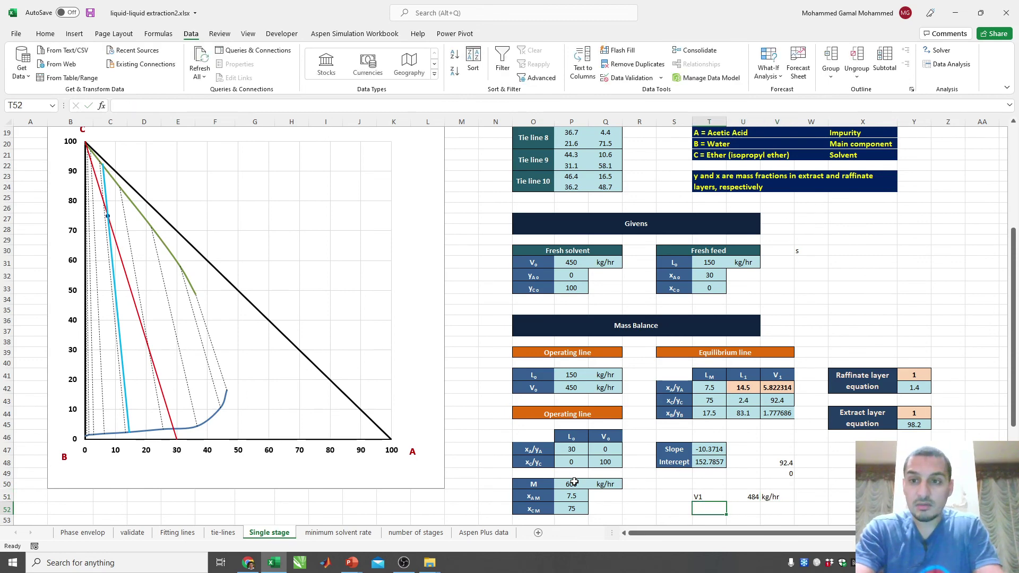
pyautogui.write('L1')
pyautogui.press('Tab')
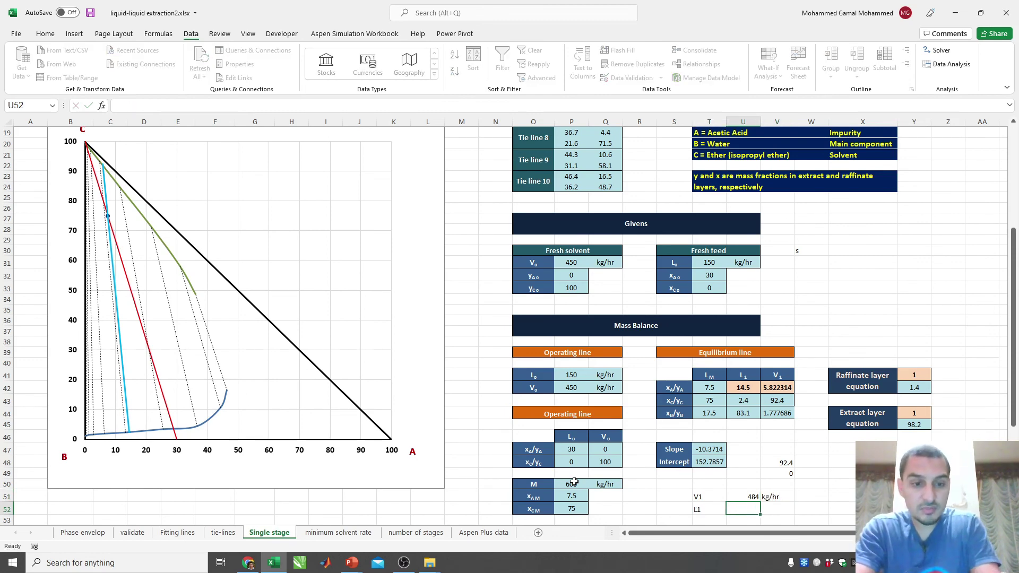
pyautogui.write('=')
pyautogui.press('Left')
pyautogui.press('Left')
pyautogui.press('Left')
pyautogui.press('Left')
pyautogui.press('Up')
pyautogui.press('Up')
pyautogui.press('Left')
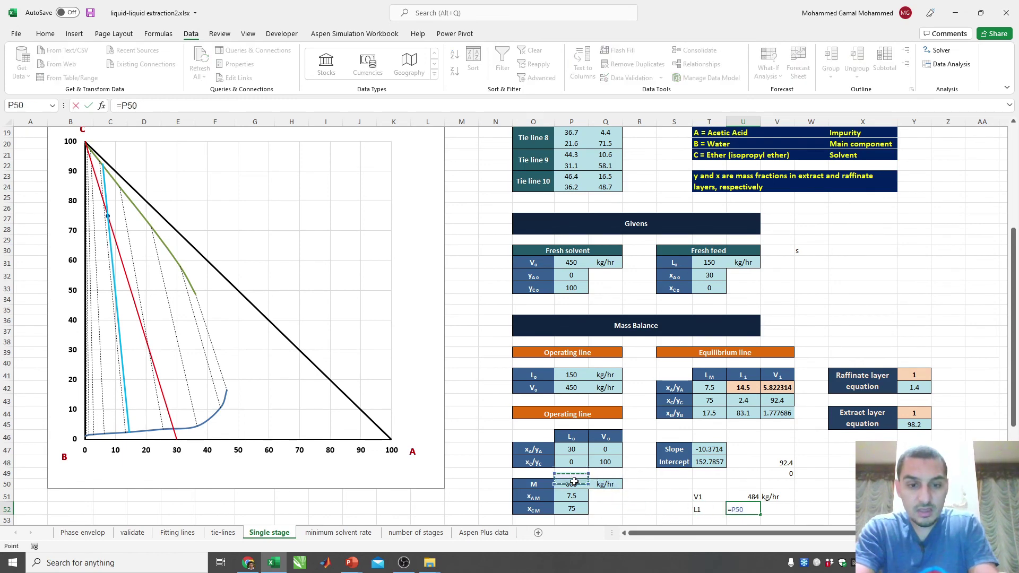
pyautogui.write('-')
pyautogui.press('Up')
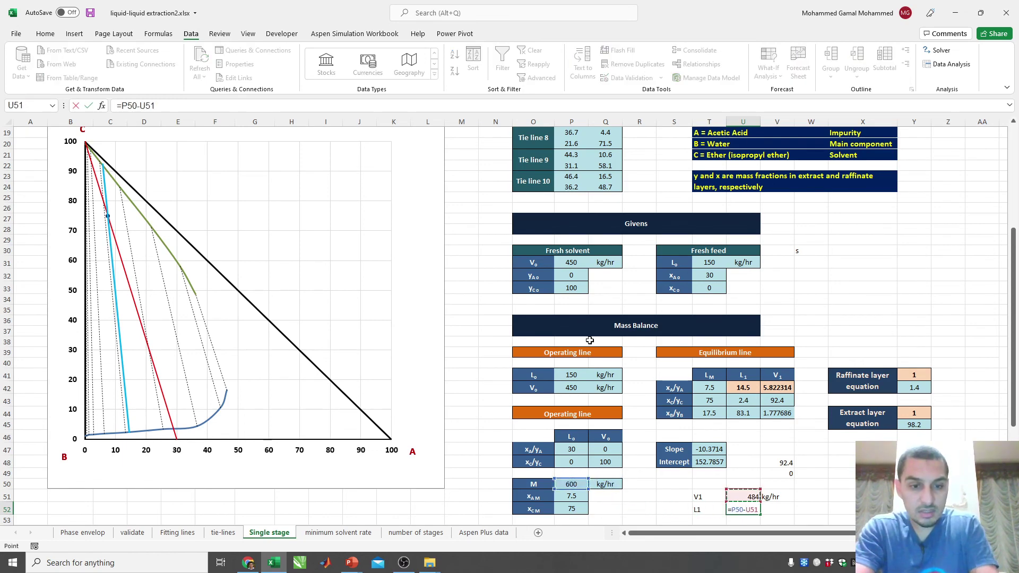
# - Enter kg/hr in V52 as the unit of the L1 flow rate
pyautogui.press('Tab')
pyautogui.write('kg/hr')
pyautogui.press('Return')
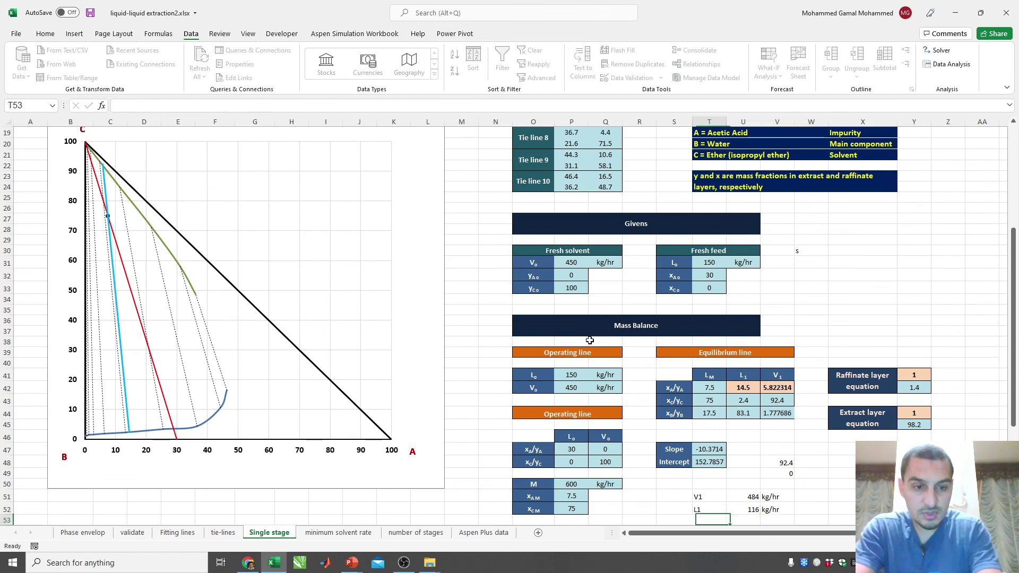
# - Copy the slope and intercept table S47:T48 and paste only its formats onto the V1 and L1 cells T51:U52
pyautogui.press('Up')
pyautogui.press('Up')
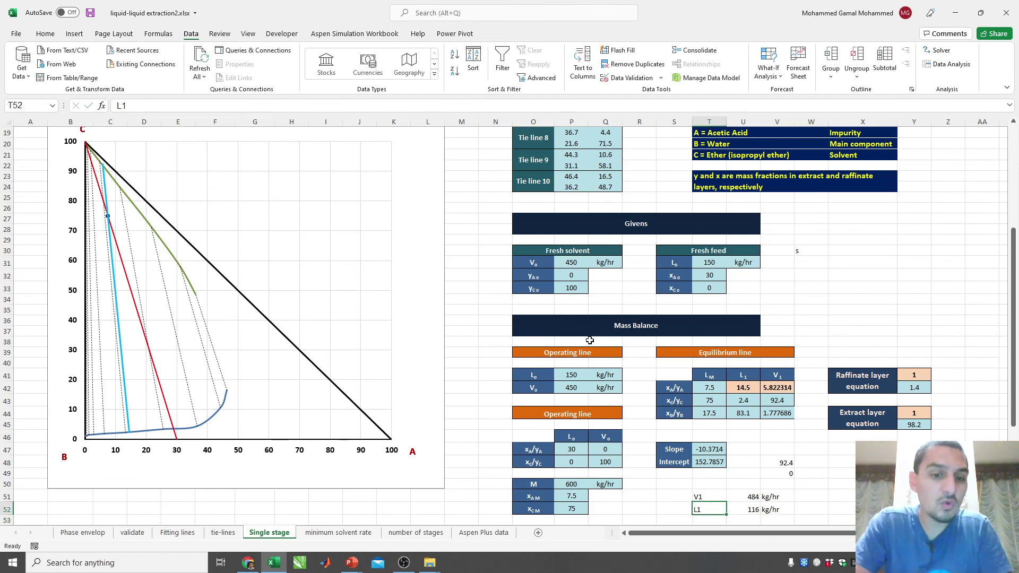
pyautogui.press('Left')
pyautogui.press('Up')
pyautogui.press('Up')
pyautogui.press('Up')
pyautogui.hotkey('shift', 'Up')
pyautogui.hotkey('shift', 'Right')
pyautogui.hotkey('ctrl', 'c')
pyautogui.press('Down')
pyautogui.press('Right')
pyautogui.press('Down')
pyautogui.press('Down')
pyautogui.hotkey('shift', 'Right')
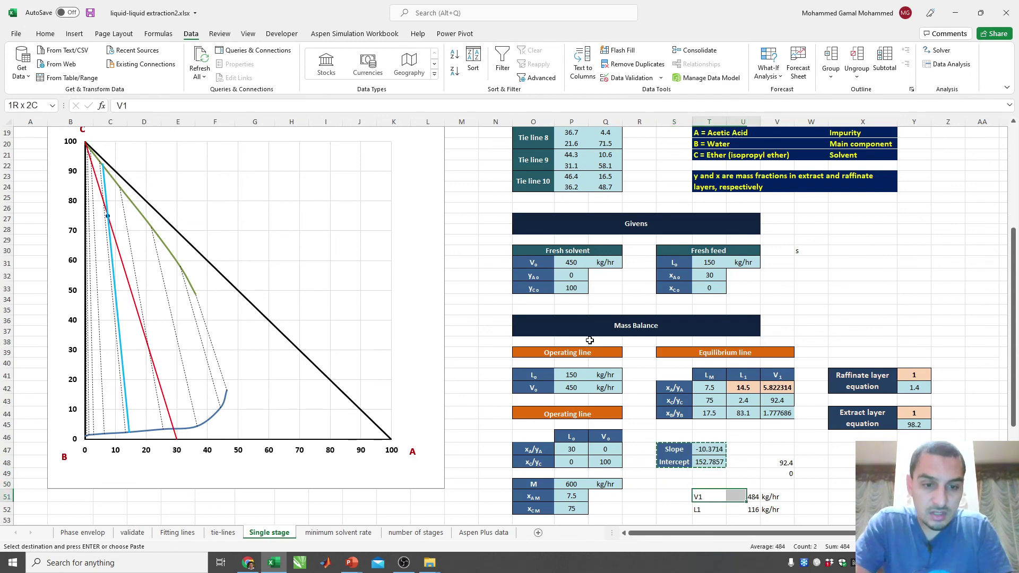
pyautogui.hotkey('shift', 'Down')
pyautogui.hotkey('ctrl', 'alt', 'v')
pyautogui.press('Down')
pyautogui.press('Down')
pyautogui.press('Down')
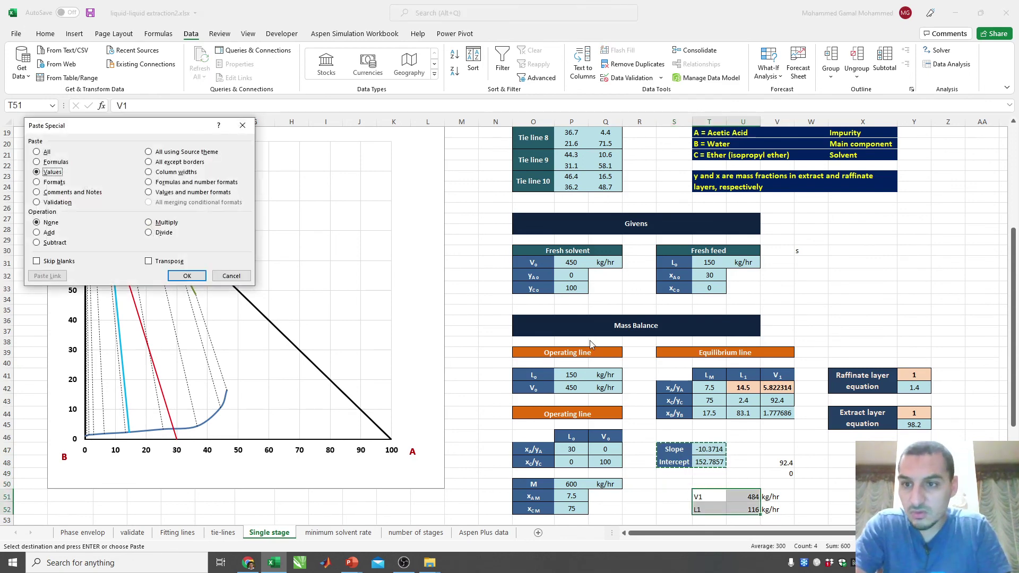
pyautogui.press('Return')
pyautogui.press('Escape')
# - Paste only the formats of the flow rate cells U51:U52 onto the kg/hr unit cells V51:V52
pyautogui.press('Right')
pyautogui.press('Right')
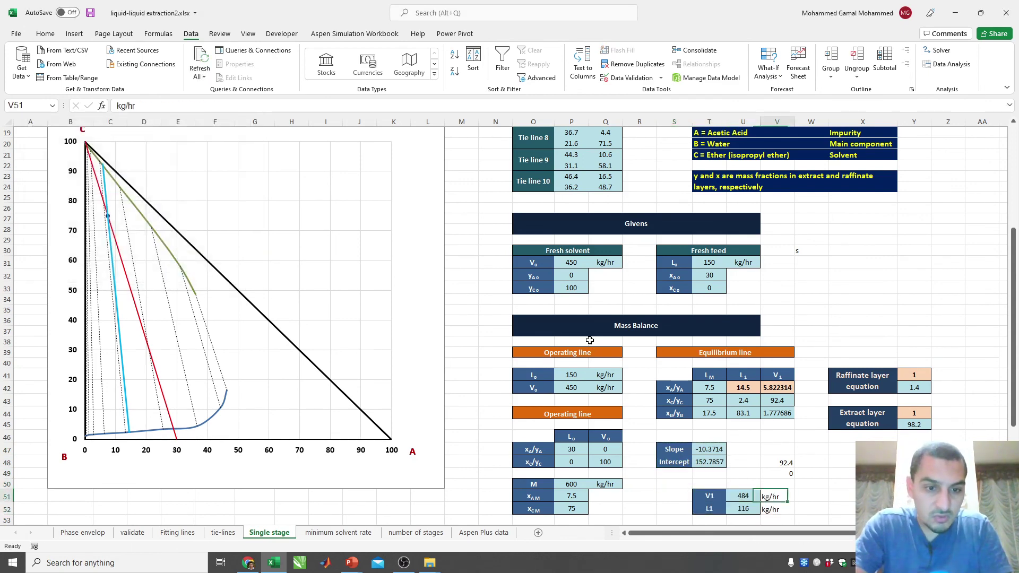
pyautogui.press('Left')
pyautogui.hotkey('shift', 'Down')
pyautogui.hotkey('ctrl', 'c')
pyautogui.press('Right')
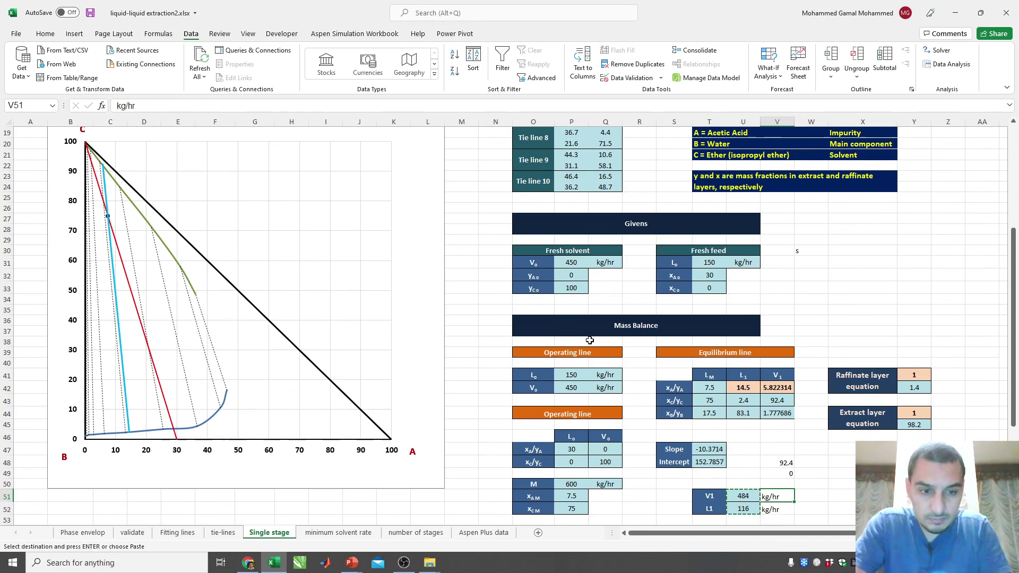
pyautogui.hotkey('ctrl', 'alt', 'v')
pyautogui.press('Down')
pyautogui.press('Down')
pyautogui.press('Down')
pyautogui.press('Return')
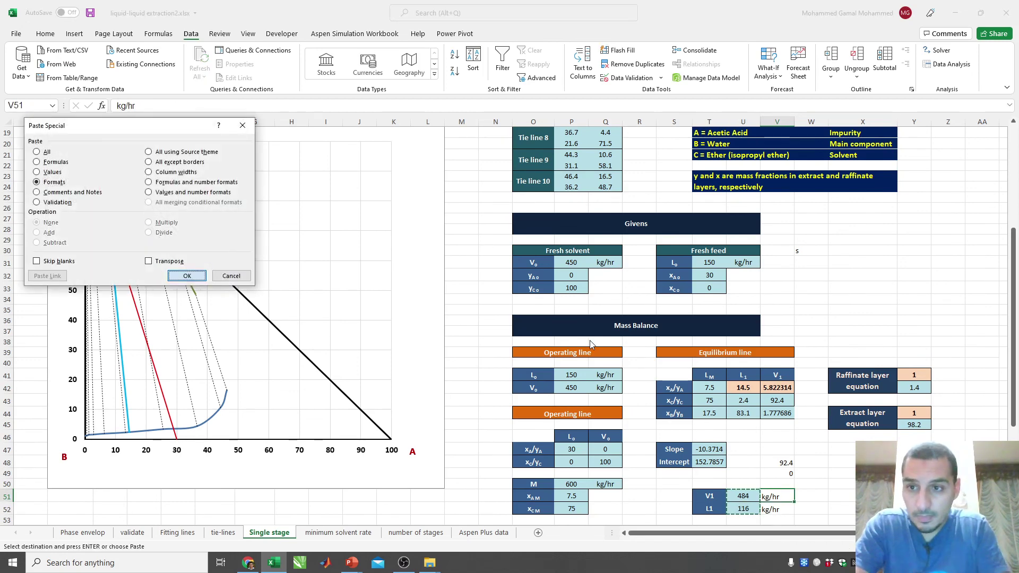
pyautogui.press('Right')
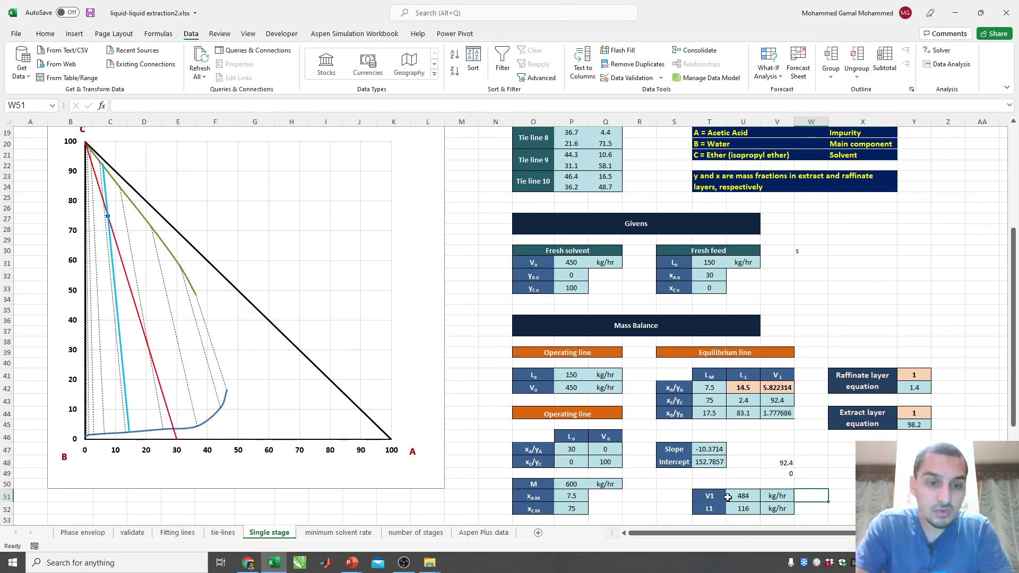
# - Review the V1 and L1 flow rates in T51:V52 together with the L1 and V1 compositions in U41:V44
pyautogui.moveTo(711, 496); pyautogui.dragTo(785, 510)
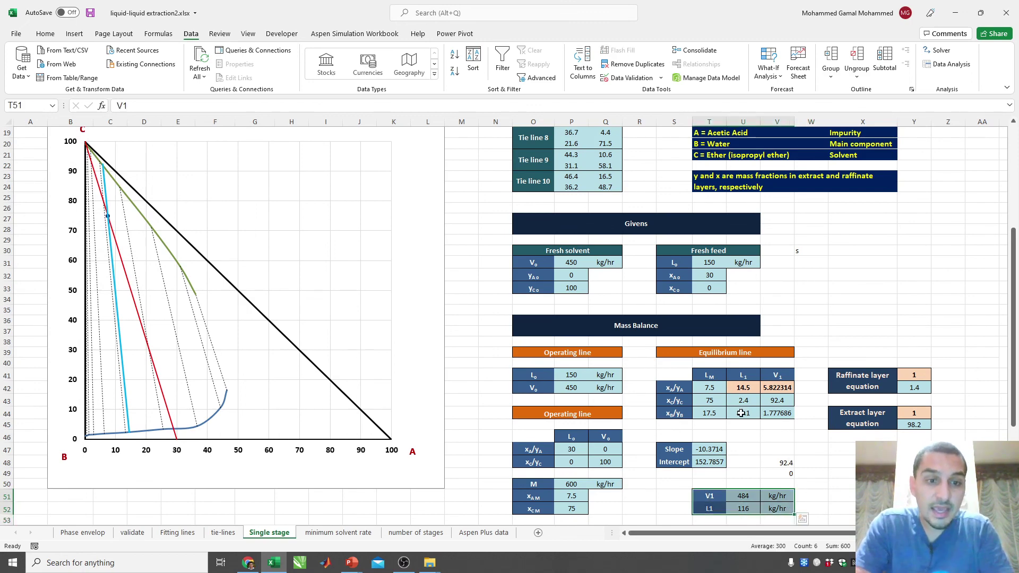
pyautogui.moveTo(737, 372); pyautogui.dragTo(776, 413)
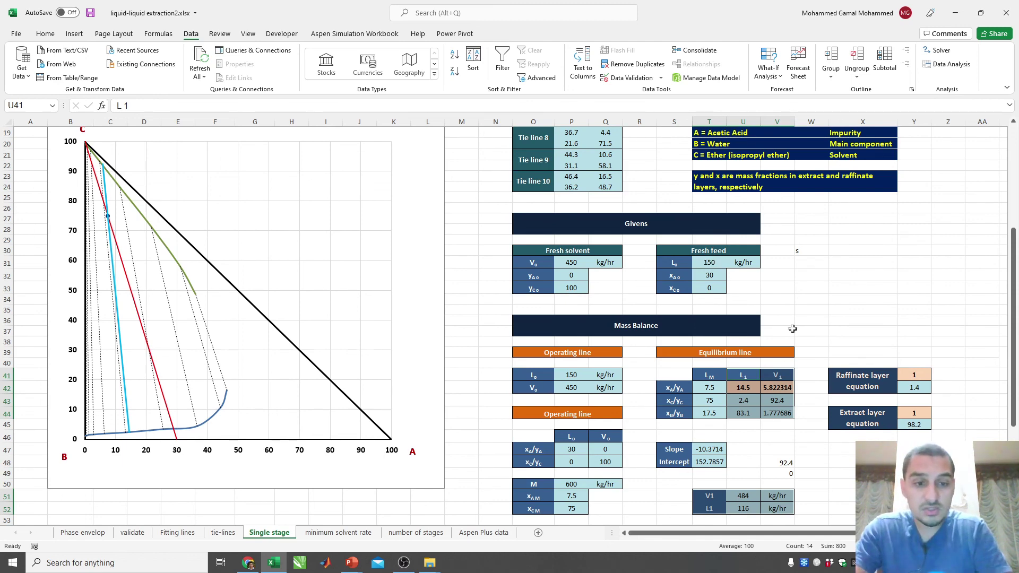
pyautogui.click(817, 485)
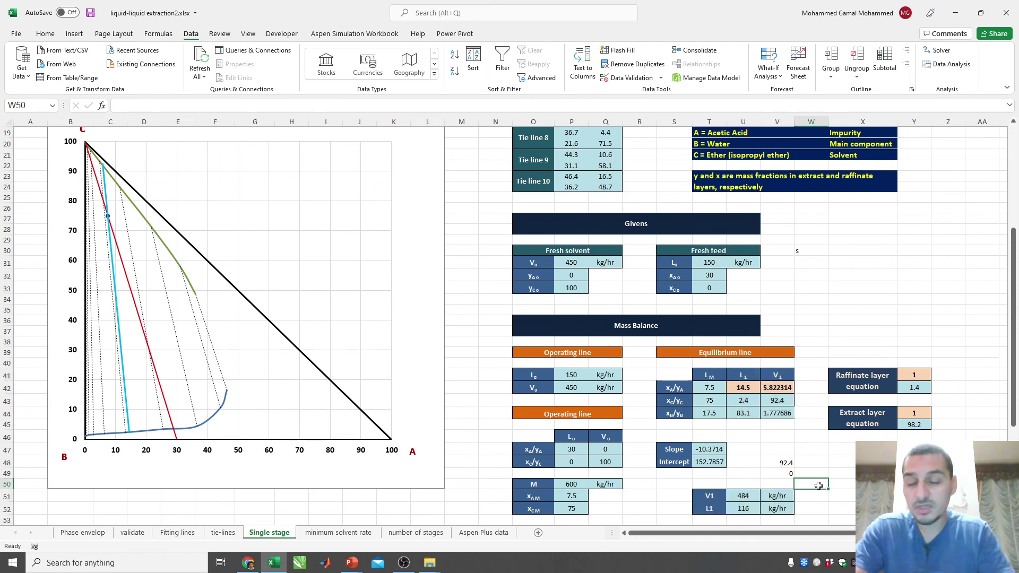